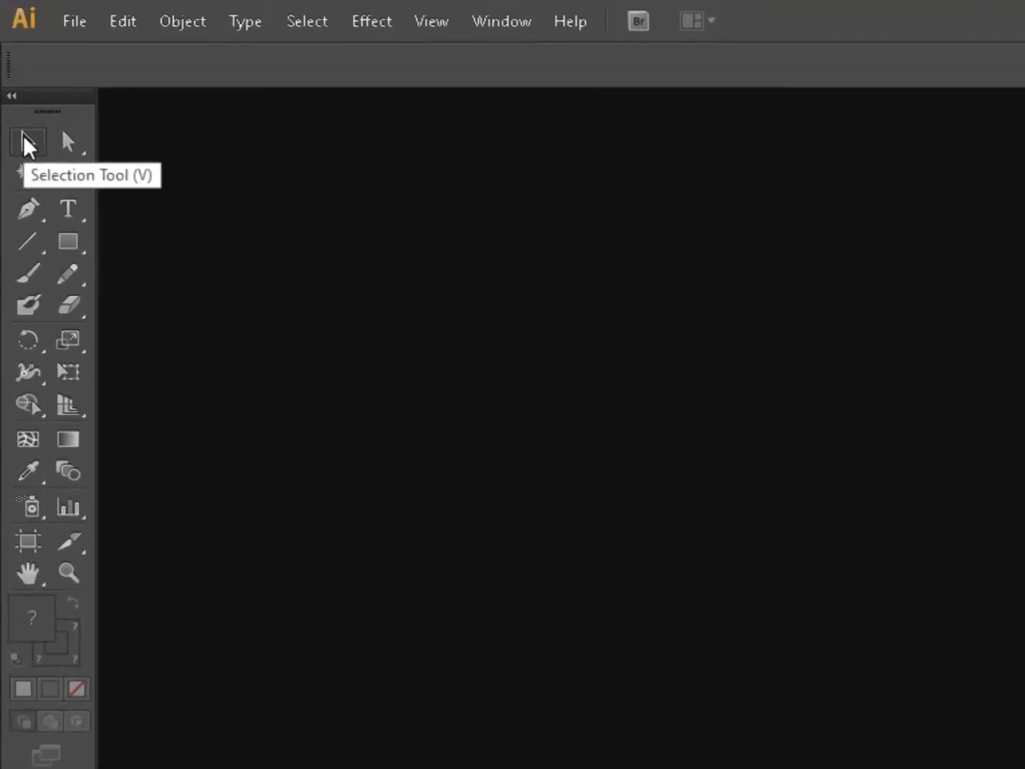
key(ctrl+alt+d)
drag(4, 117, 52, 159)
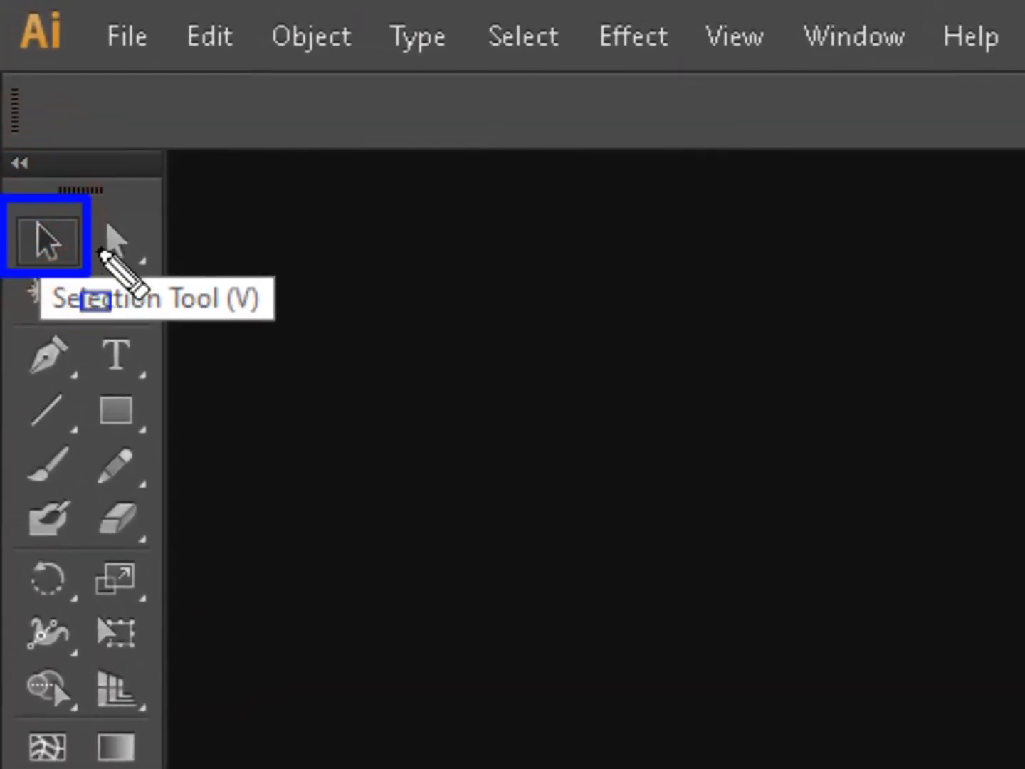
mouse_move(84, 202)
mouse_down()
mouse_move(131, 264)
mouse_move(150, 272)
mouse_up()
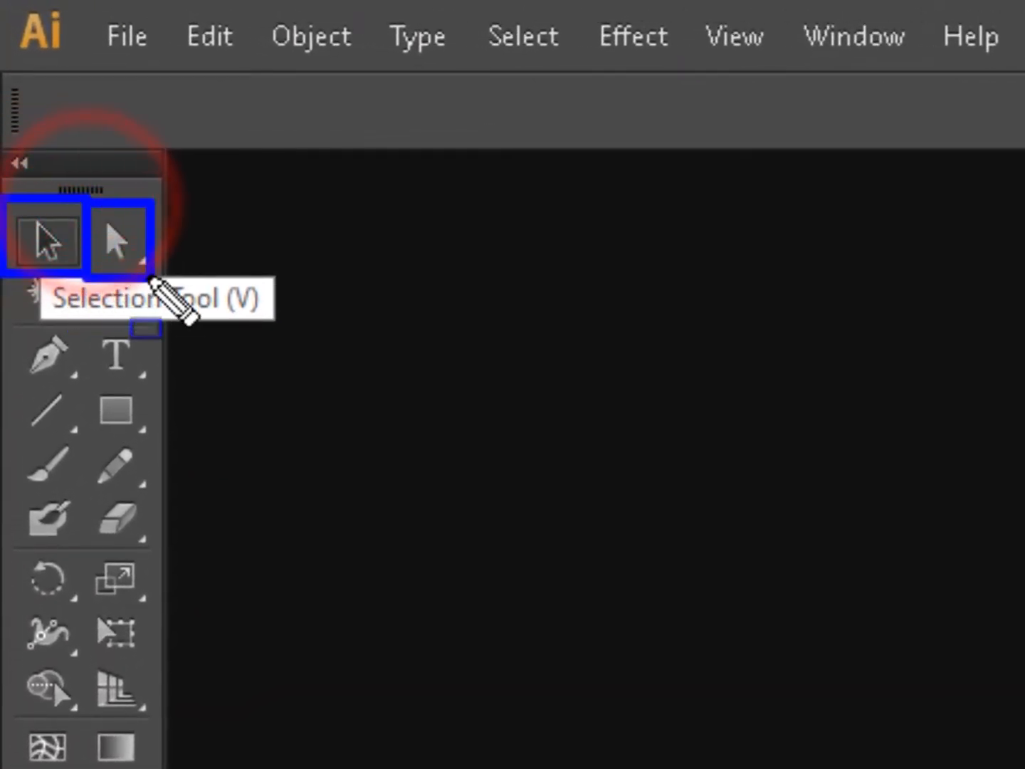
key(Escape)
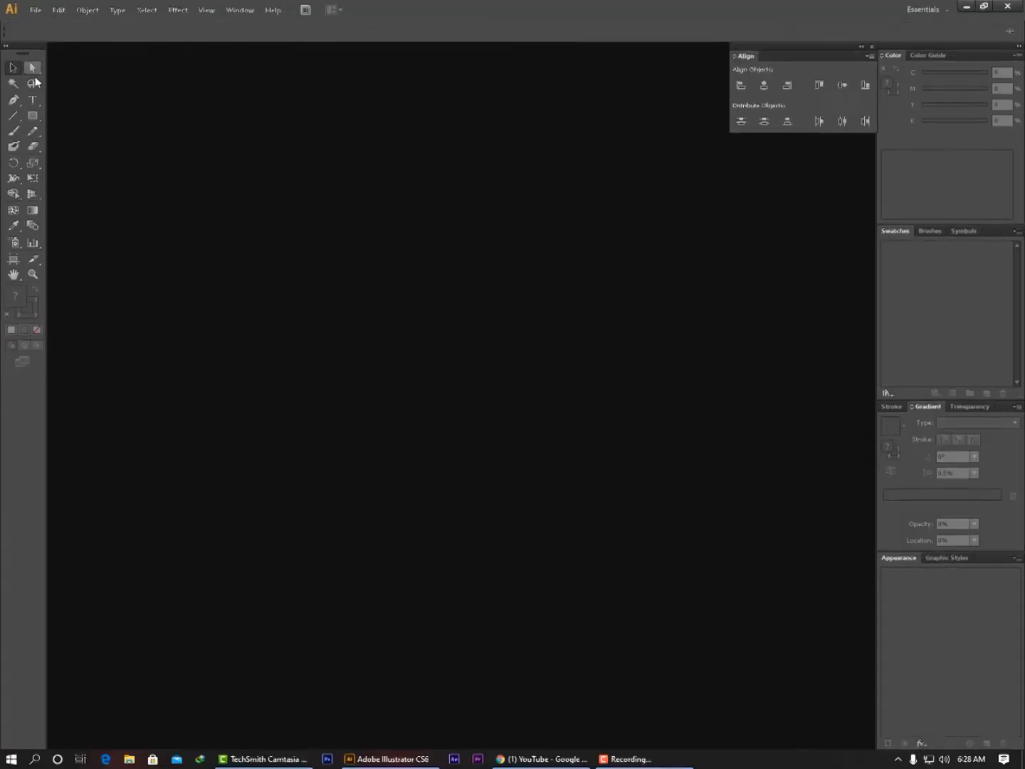
Create a new single-artboard Print document named test in Letter size
click(42, 241)
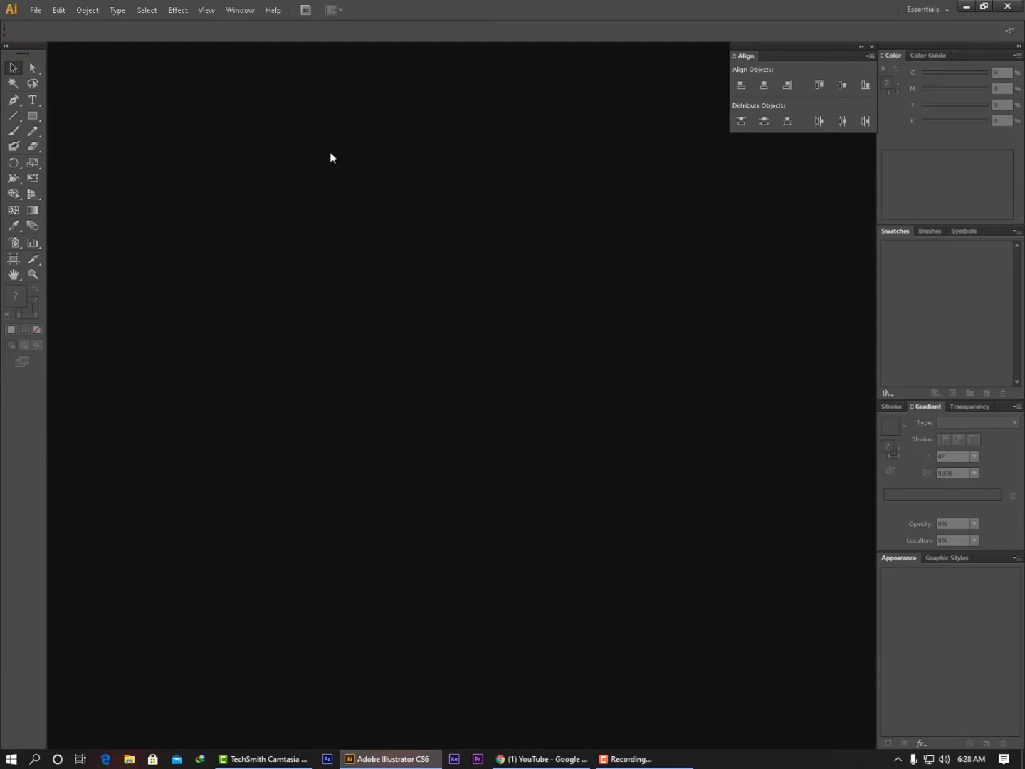
key(ctrl+n)
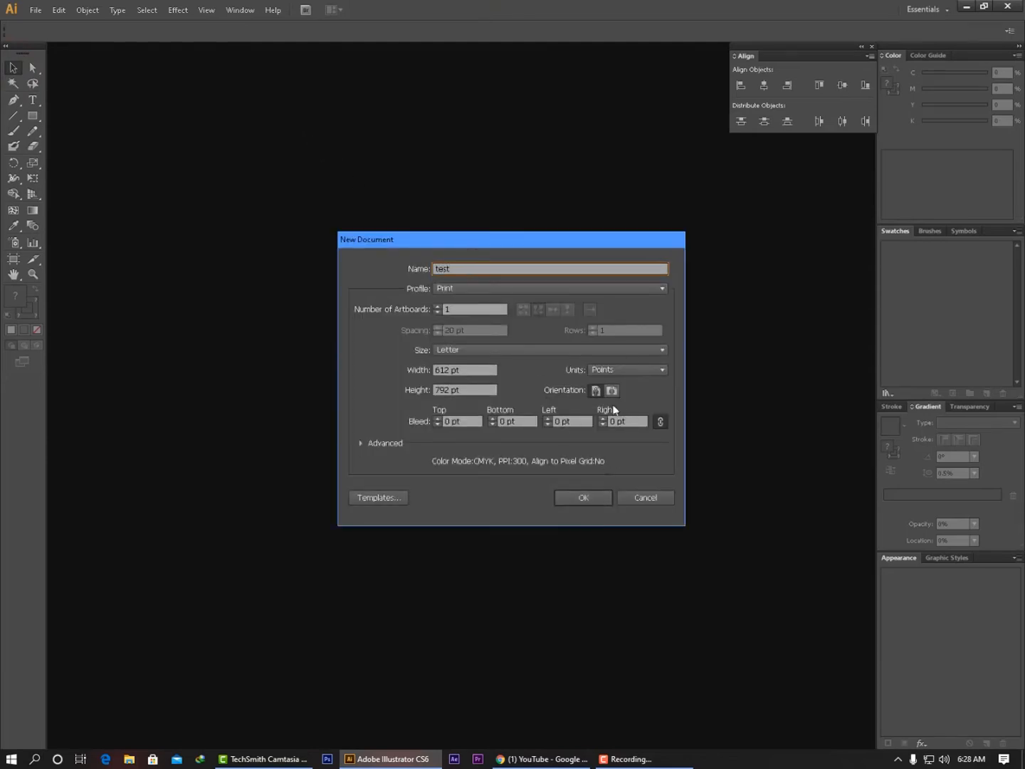
click(584, 497)
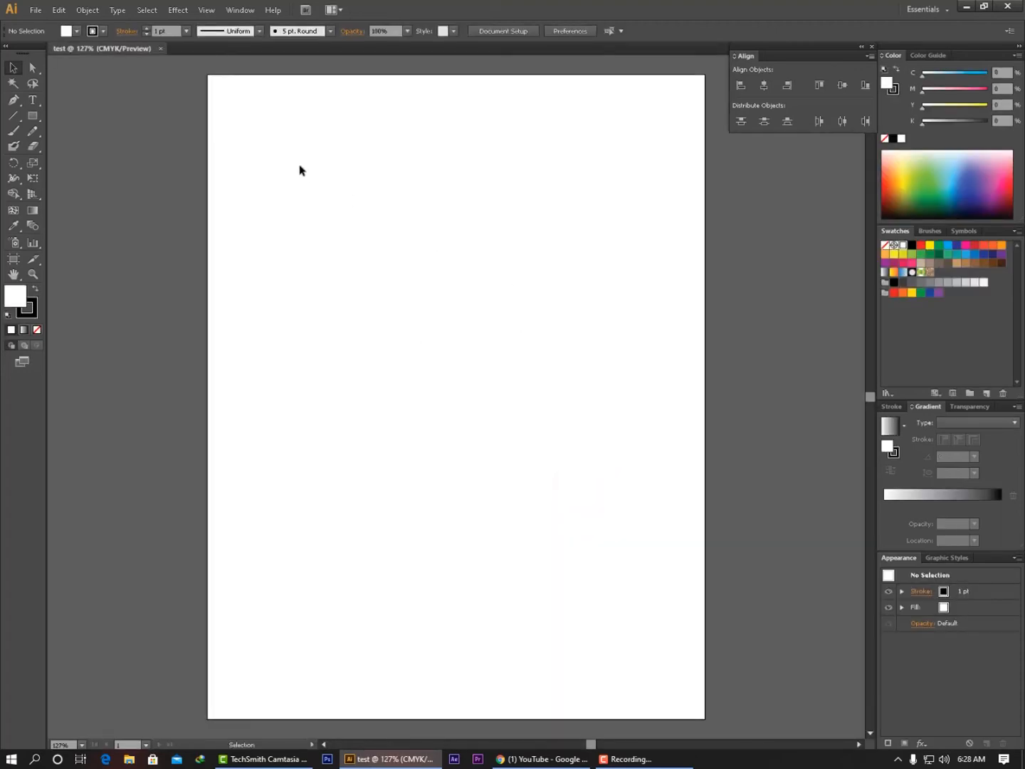
Draw a square about 227 pt wide on the upper part of the artboard and fill it with red
click(13, 68)
click(33, 116)
drag(411, 305, 459, 390)
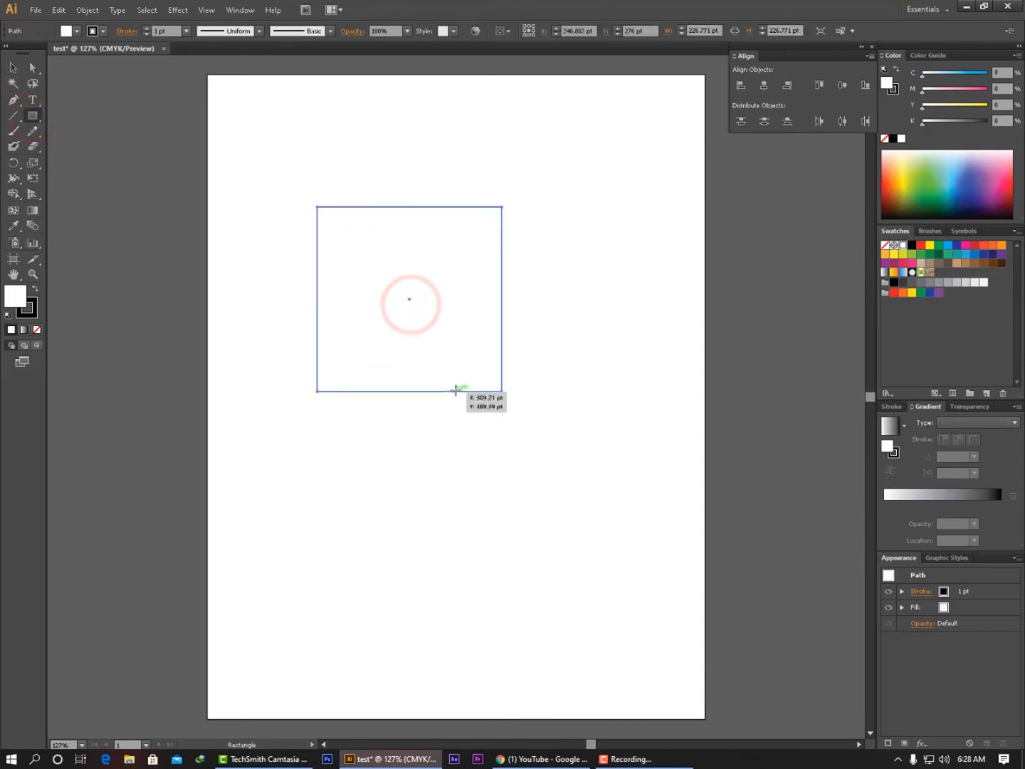
key(v)
click(67, 32)
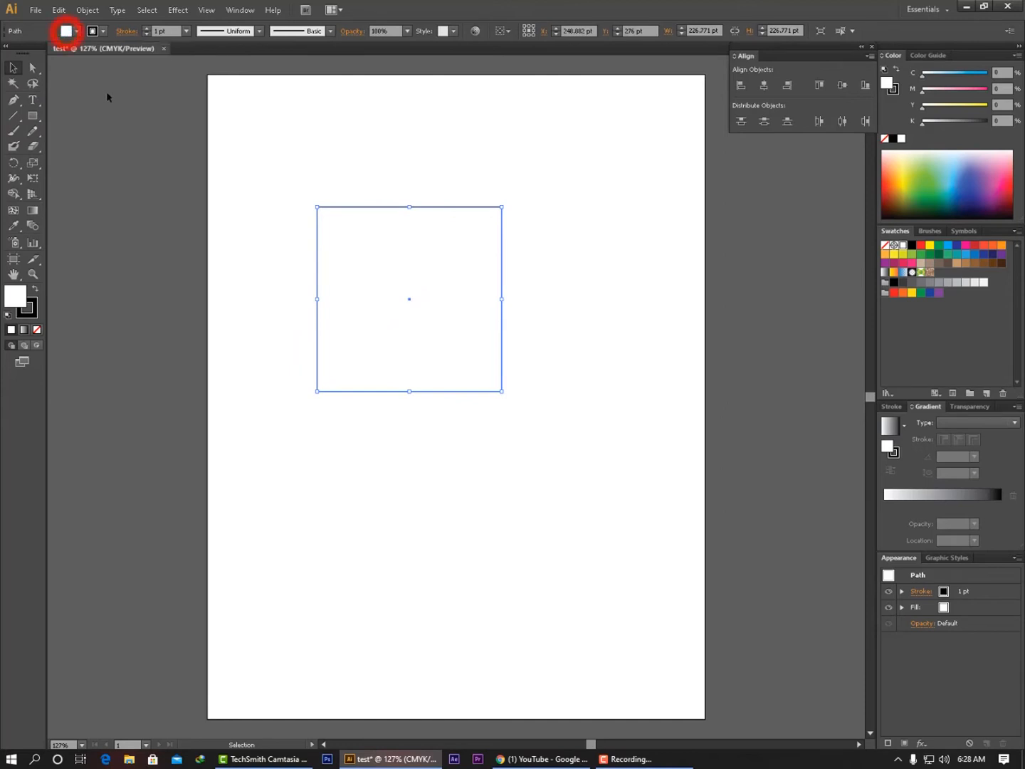
click(922, 246)
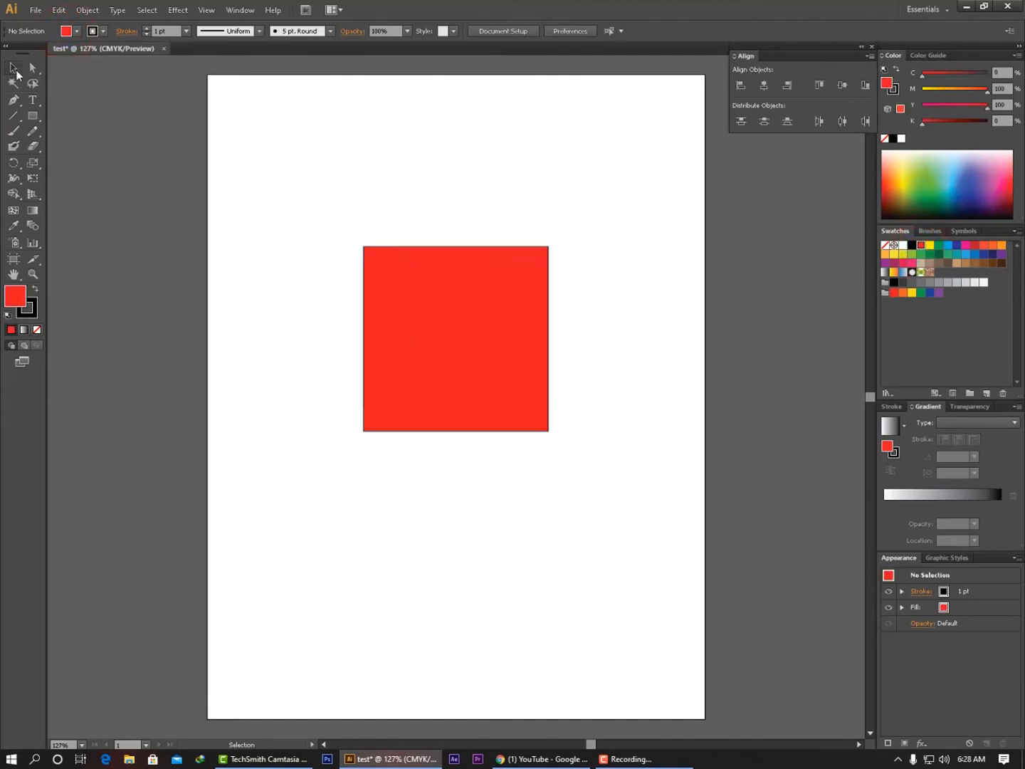
Move the red square around the artboard with the Selection tool, leaving it slightly above and left of the centre
click(14, 68)
drag(433, 302, 466, 285)
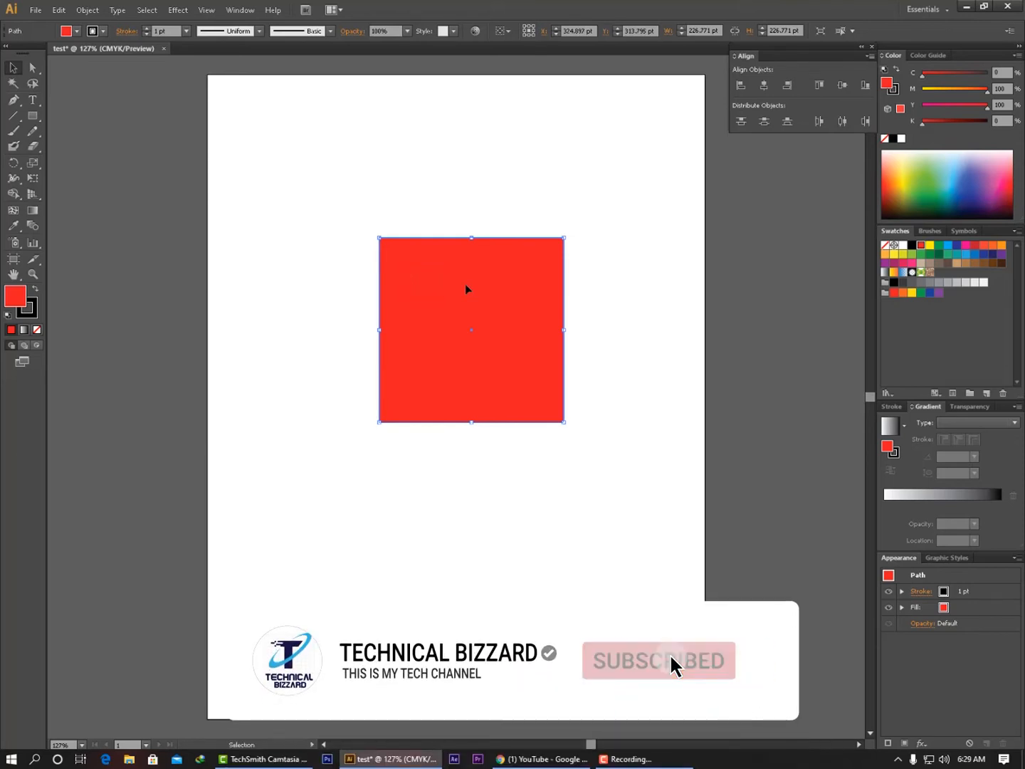
drag(470, 287, 401, 291)
drag(403, 292, 450, 352)
drag(454, 356, 448, 268)
drag(448, 267, 449, 192)
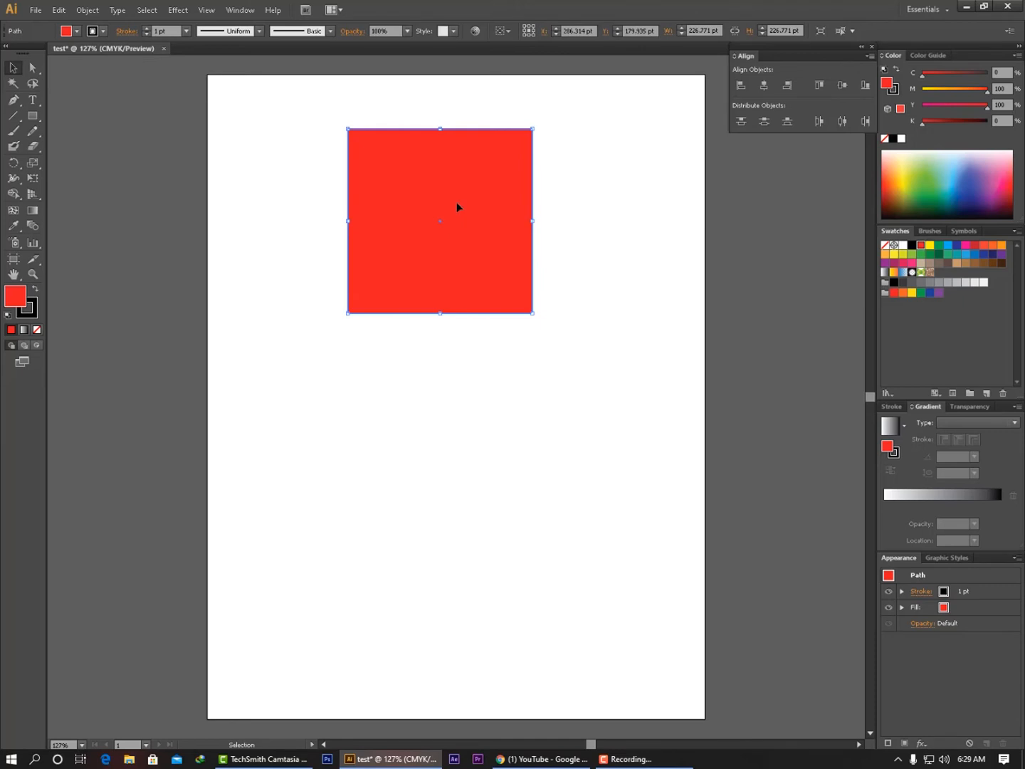
drag(457, 207, 436, 314)
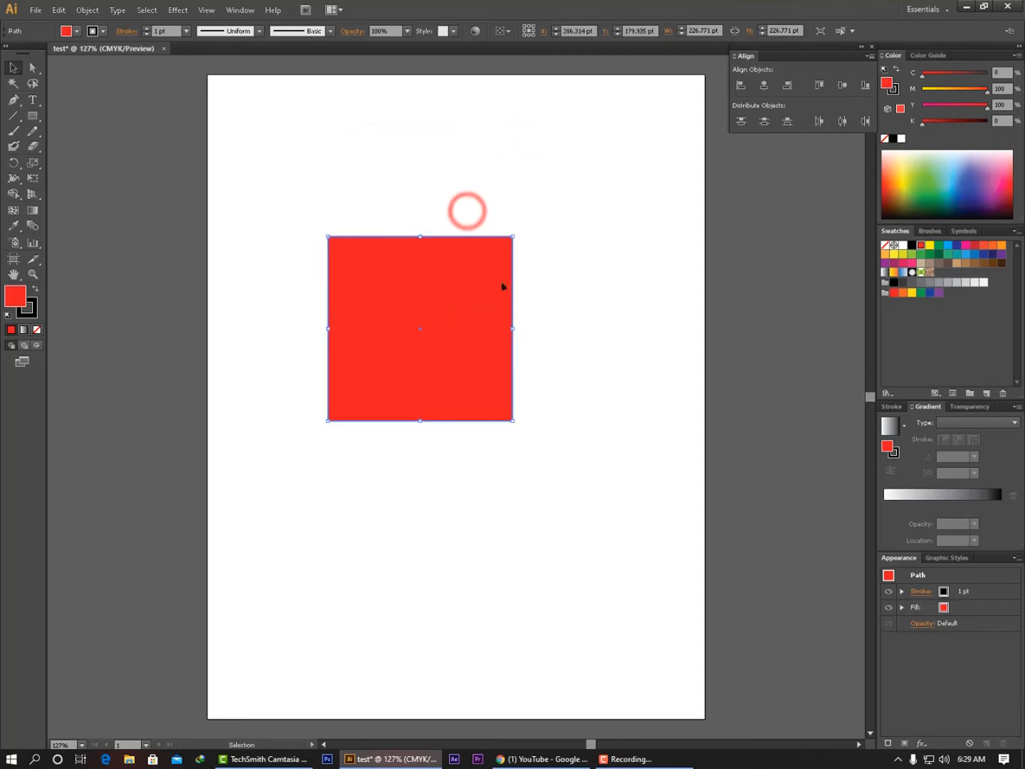
Enlarge the red square about its centre to about 287 pt and rotate it clockwise into a diamond
drag(513, 237, 540, 213)
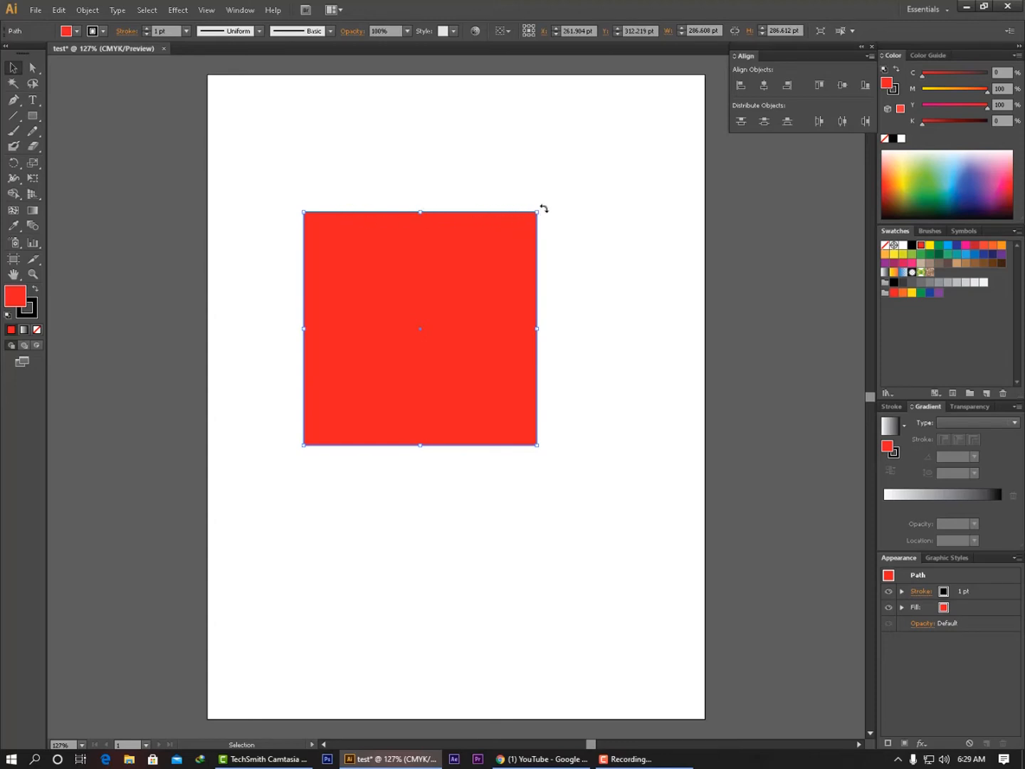
drag(544, 208, 590, 328)
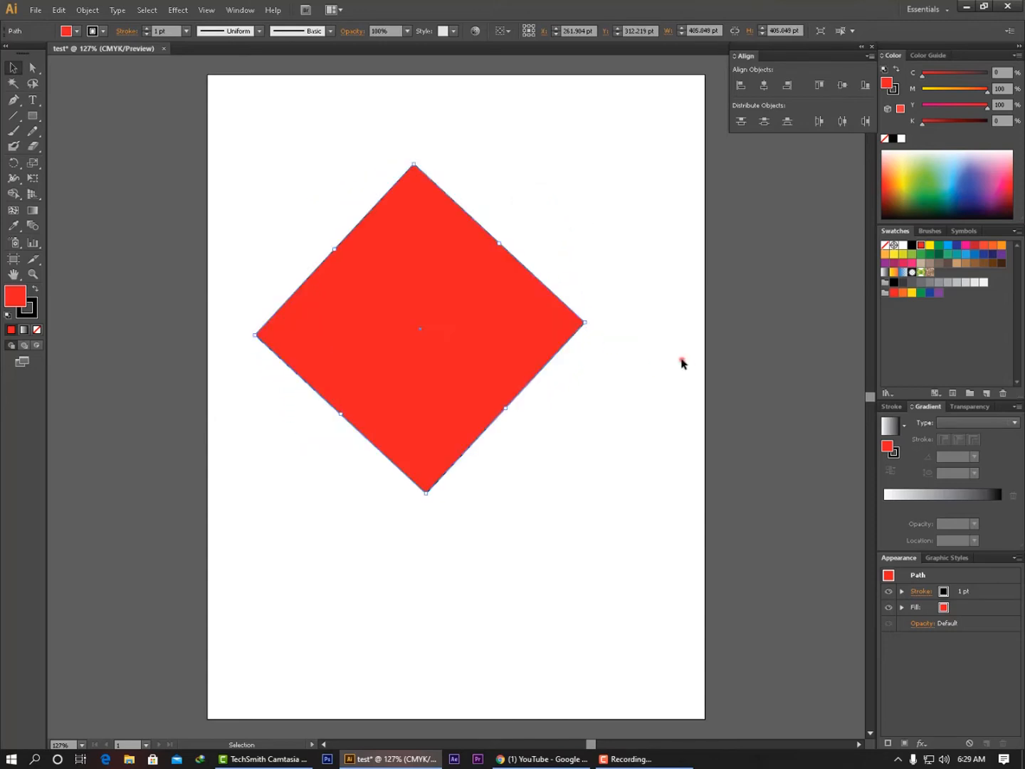
click(682, 363)
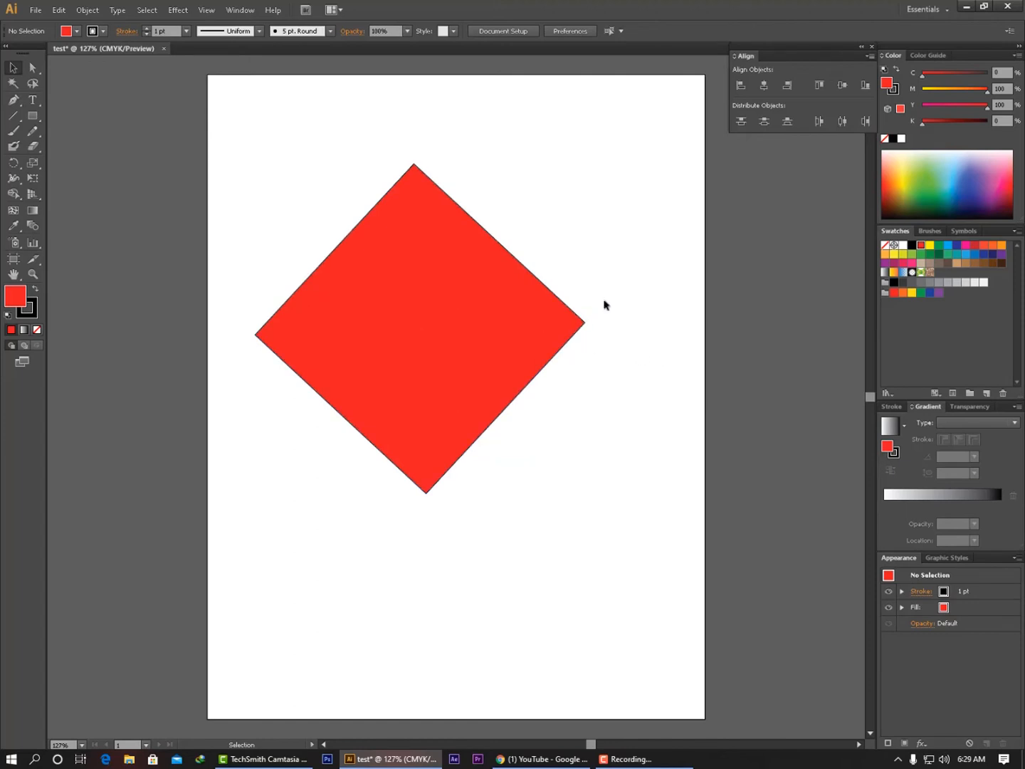
Rotate the red diamond back upright and shrink it about its centre to a square of about 135 pt
key(t)
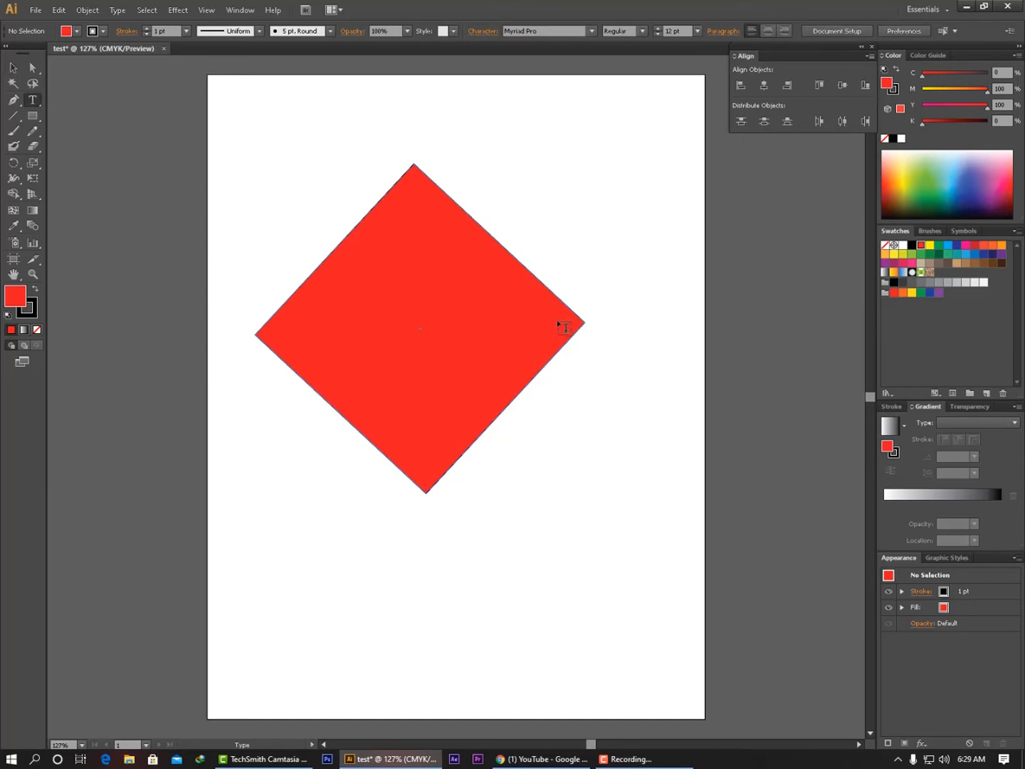
key(v)
click(562, 324)
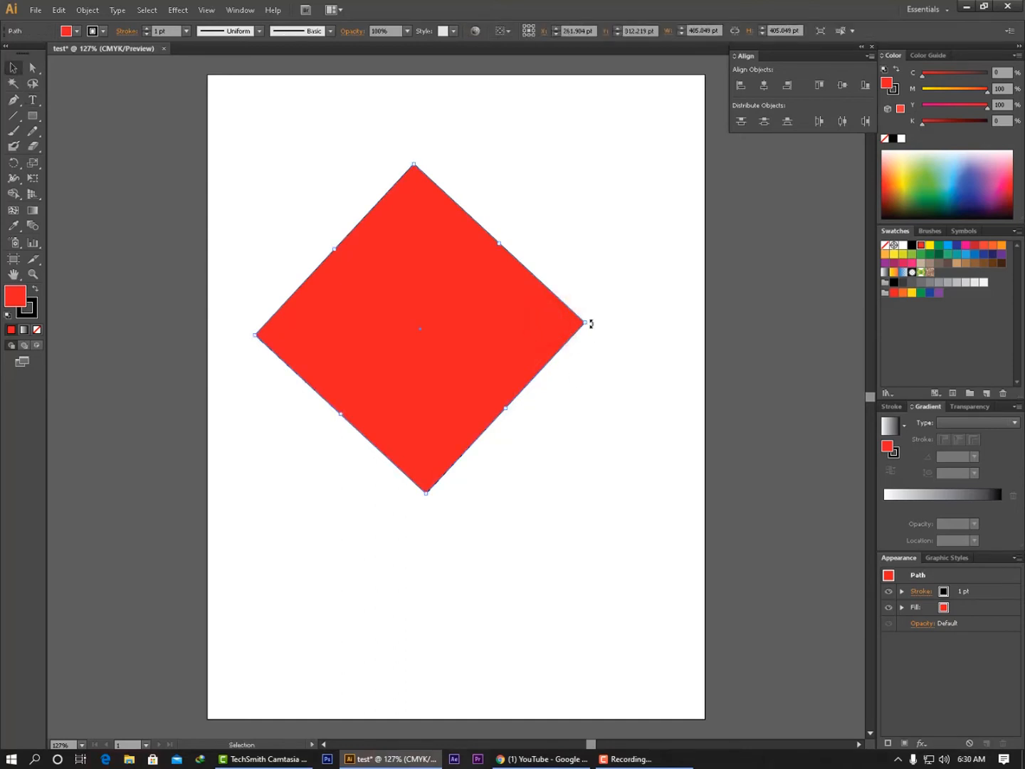
drag(590, 322, 476, 383)
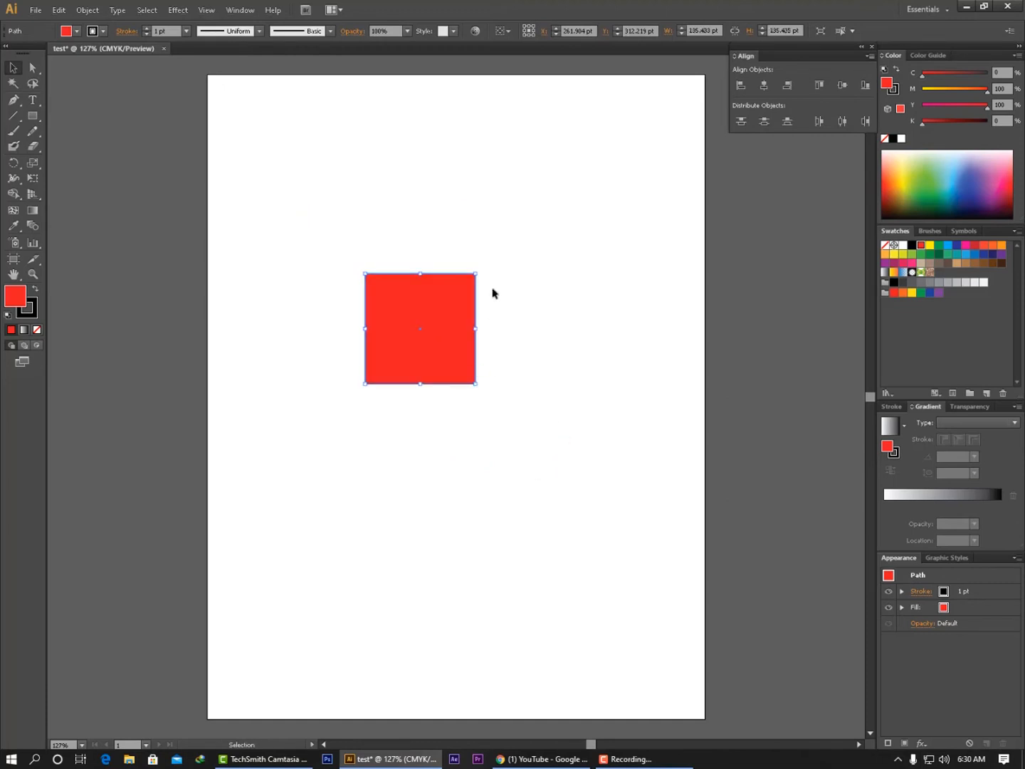
Stretch the small red square freely from its corners and lower edge into a large rectangle, about 336 by 360 pt, and reposition it
drag(476, 273, 565, 224)
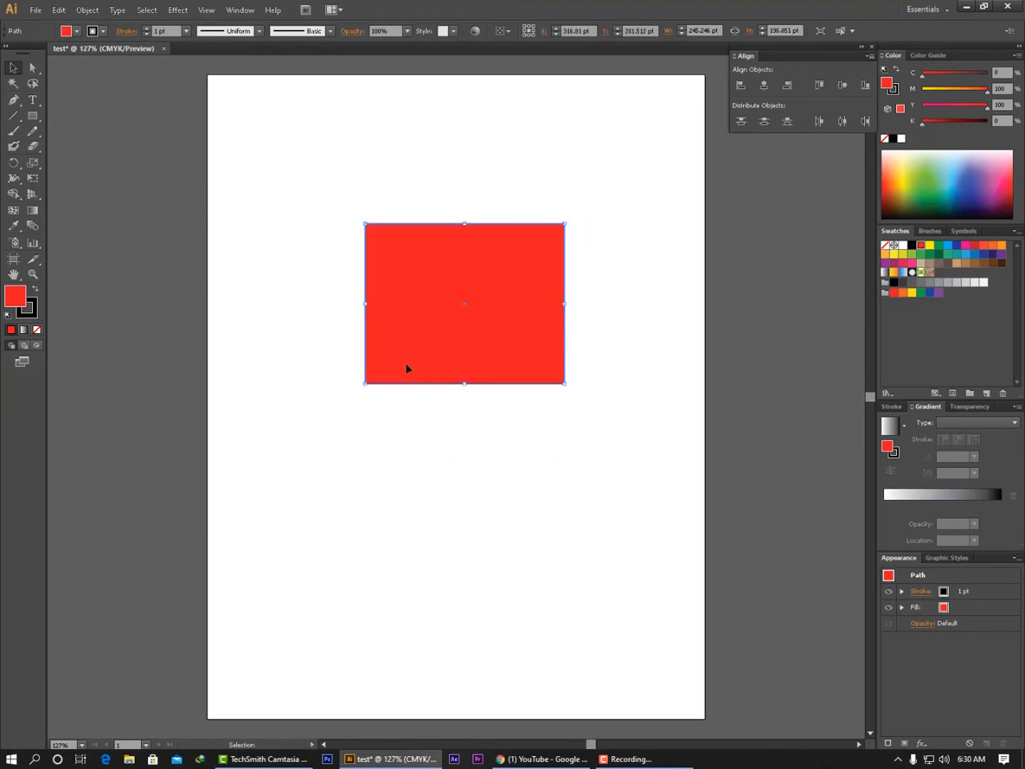
drag(366, 384, 290, 432)
drag(427, 432, 411, 584)
drag(522, 331, 529, 297)
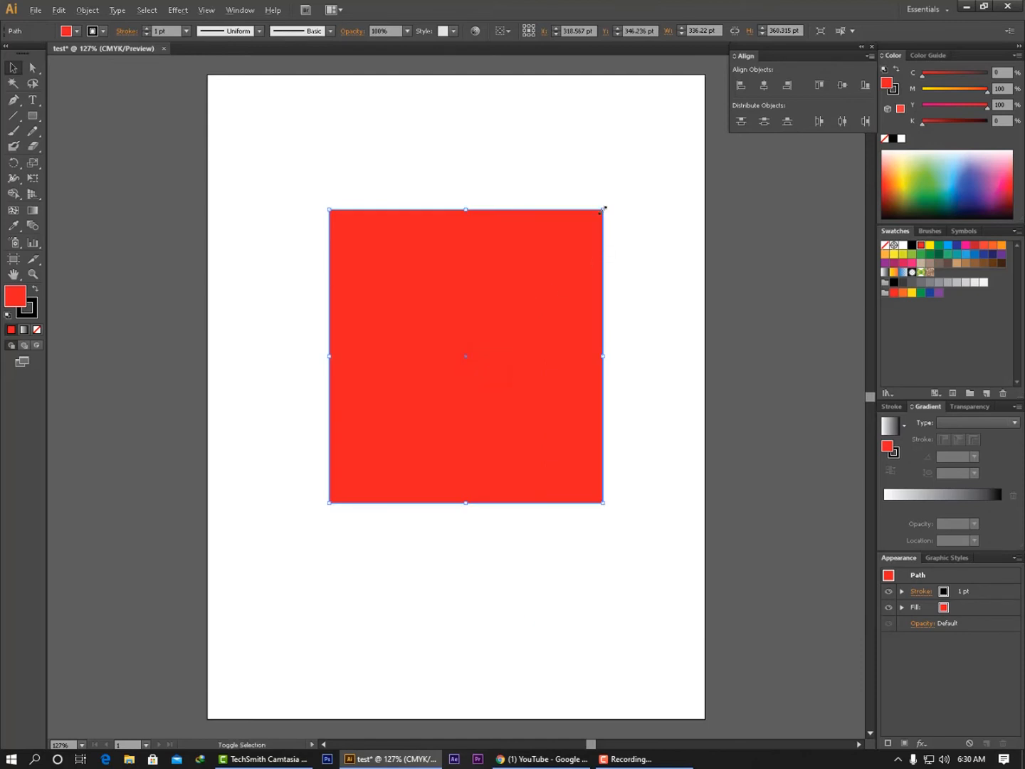
Scale the red rectangle down proportionally about its centre to about 246 by 264 pt and deselect it
shift+click(603, 213)
click(606, 211)
drag(605, 212, 565, 238)
click(610, 277)
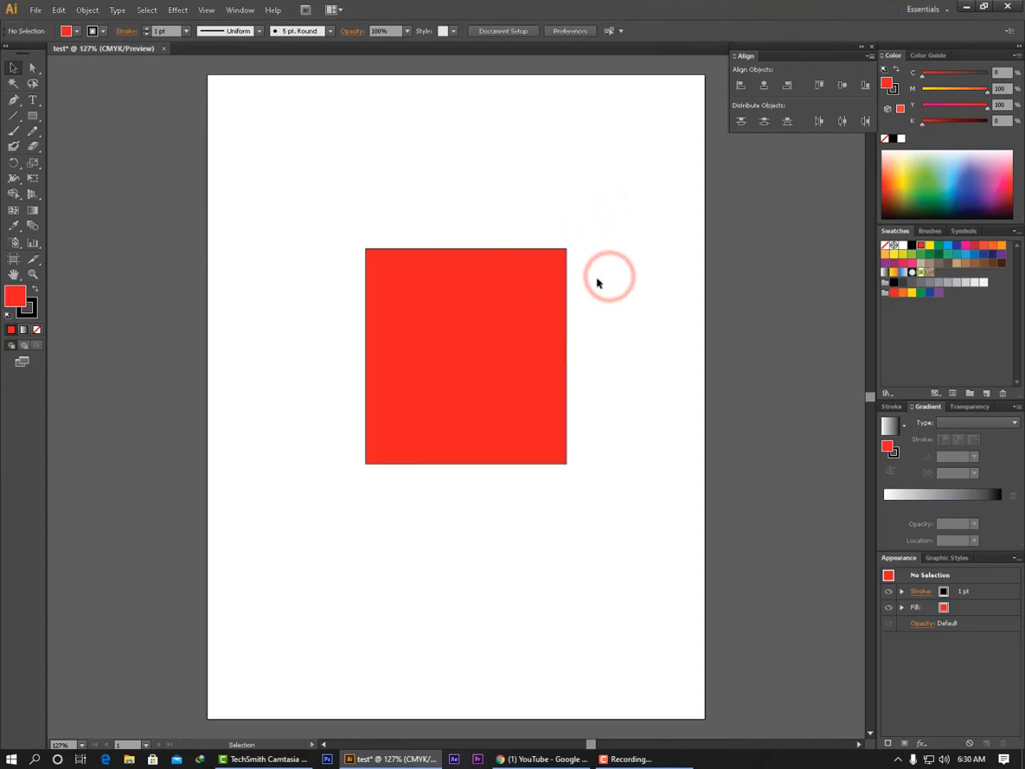
Reposition the red rectangle and duplicate it with a copy just below the original
drag(476, 346, 420, 265)
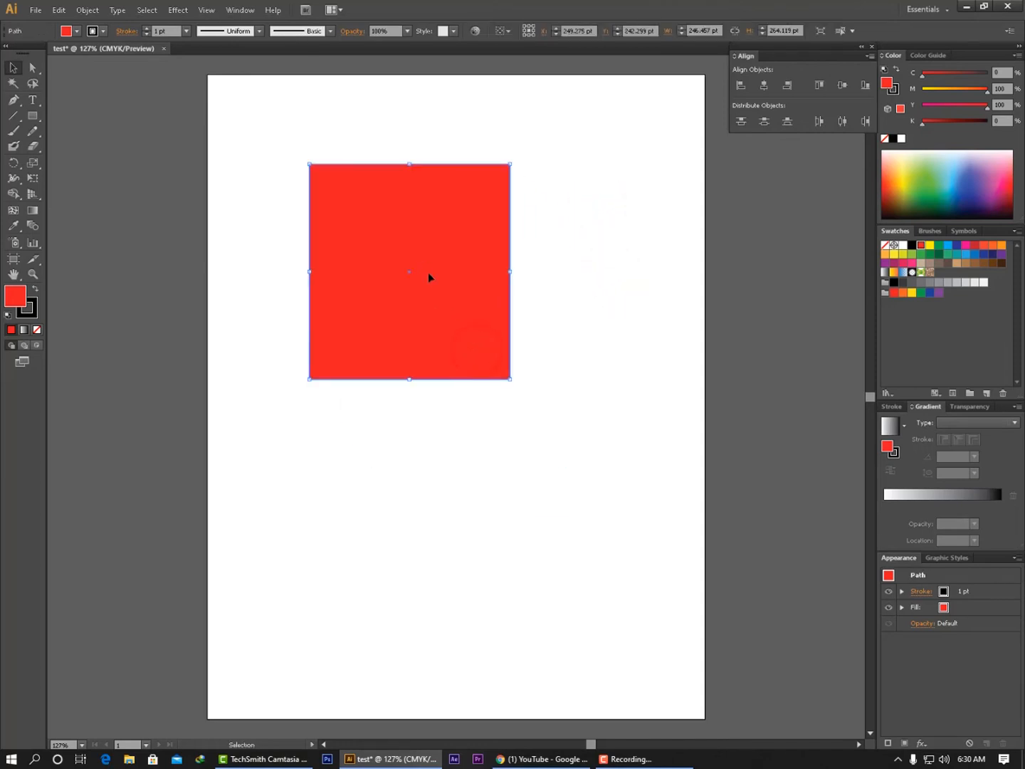
drag(430, 260, 457, 573)
key(alt)
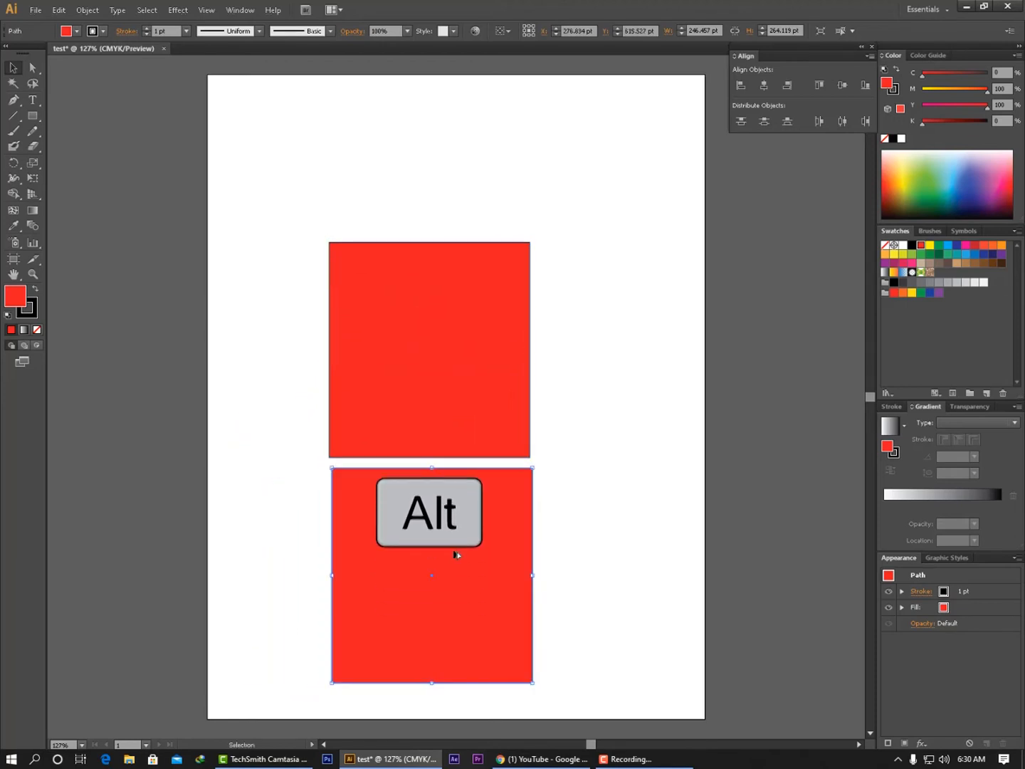
click(599, 349)
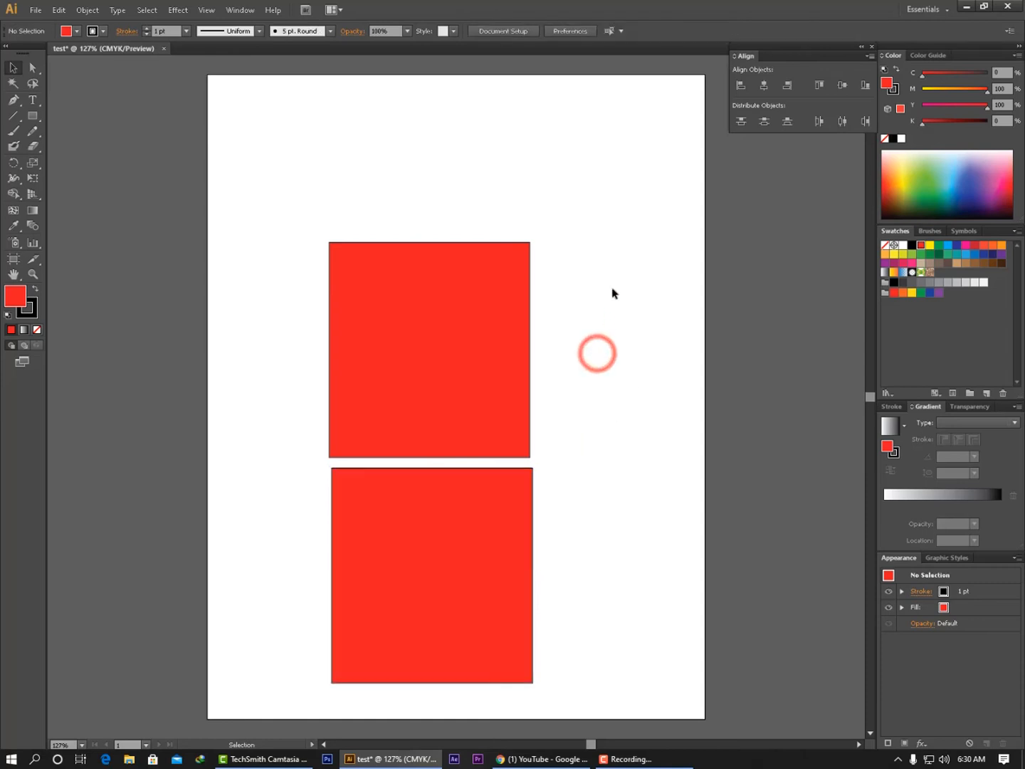
Select both red rectangles and place them toward the artboard's upper left, with the lower one aligned beneath the upper one
drag(639, 267, 412, 425)
click(535, 416)
click(547, 425)
mouse_move(415, 272)
mouse_down()
mouse_move(449, 275)
mouse_move(410, 270)
mouse_up()
click(561, 279)
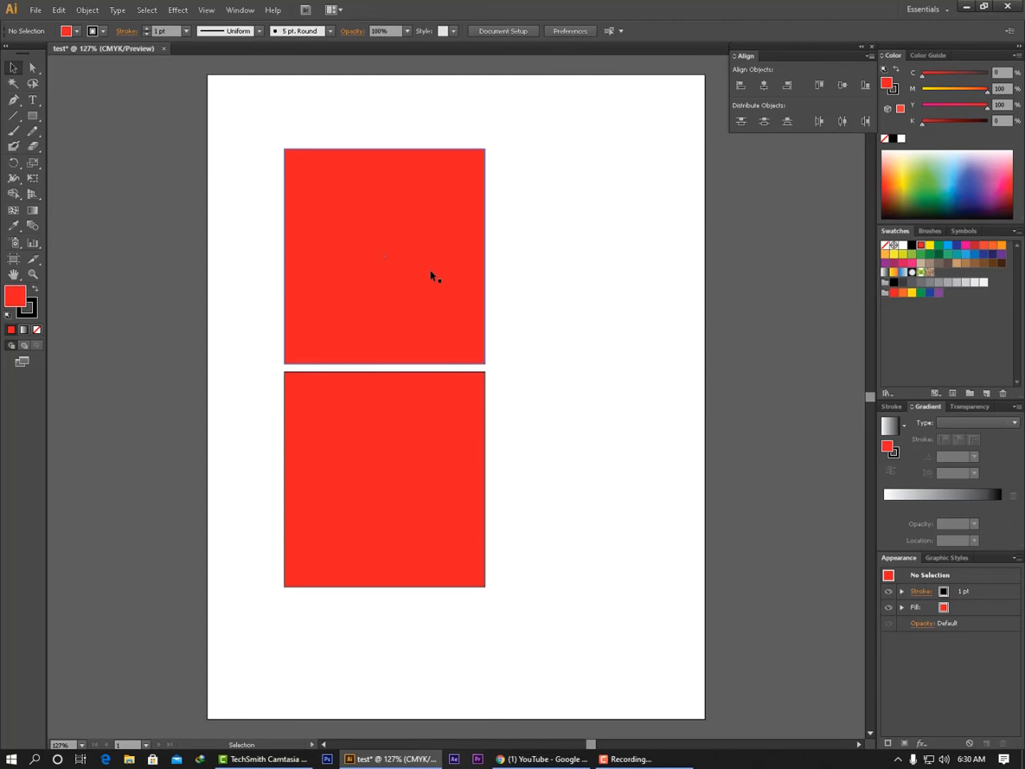
Delete the lower of the two red rectangles
click(545, 276)
mouse_move(426, 281)
mouse_down()
mouse_move(549, 286)
mouse_move(429, 285)
mouse_up()
click(428, 395)
key(Delete)
Move the remaining red rectangle to just above the middle of the artboard and deselect it
drag(420, 343, 494, 423)
click(488, 394)
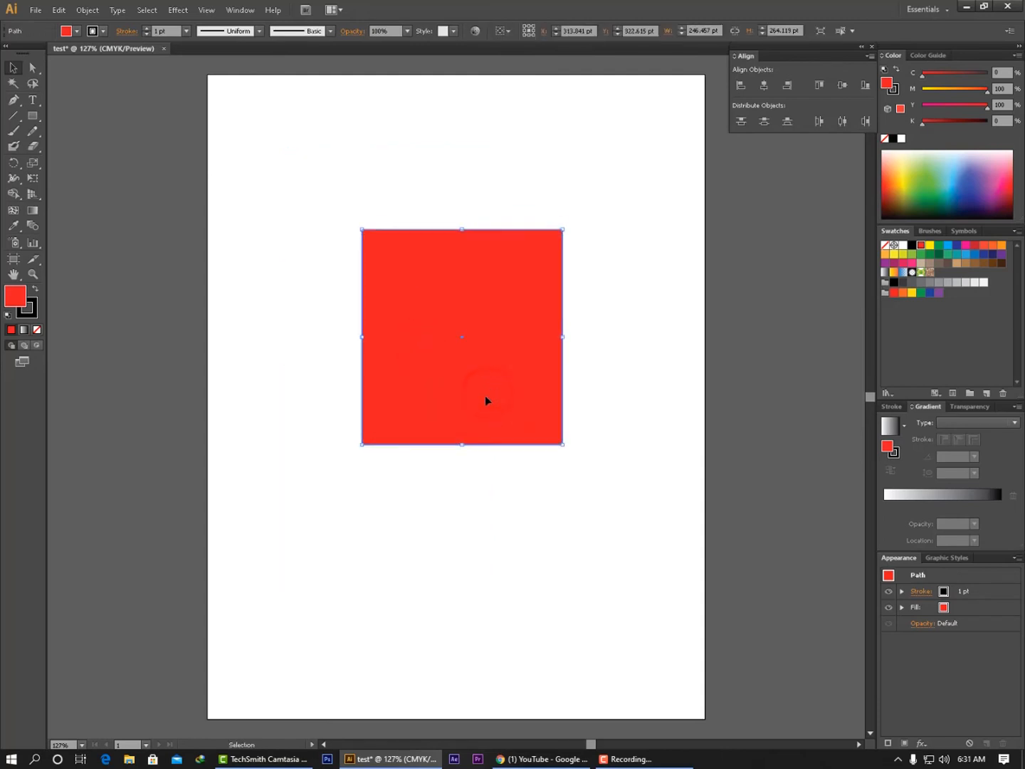
click(614, 284)
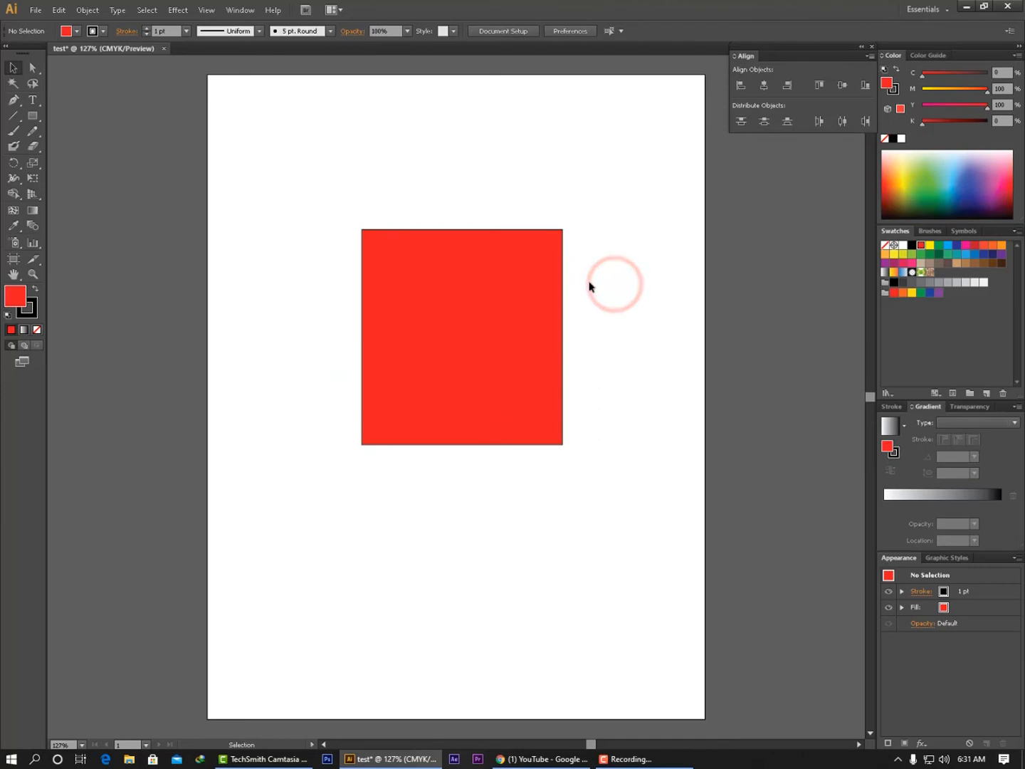
Pull the rectangle's upper-right anchor point to its centre with Direct Selection, reshaping it into a triangle
click(32, 66)
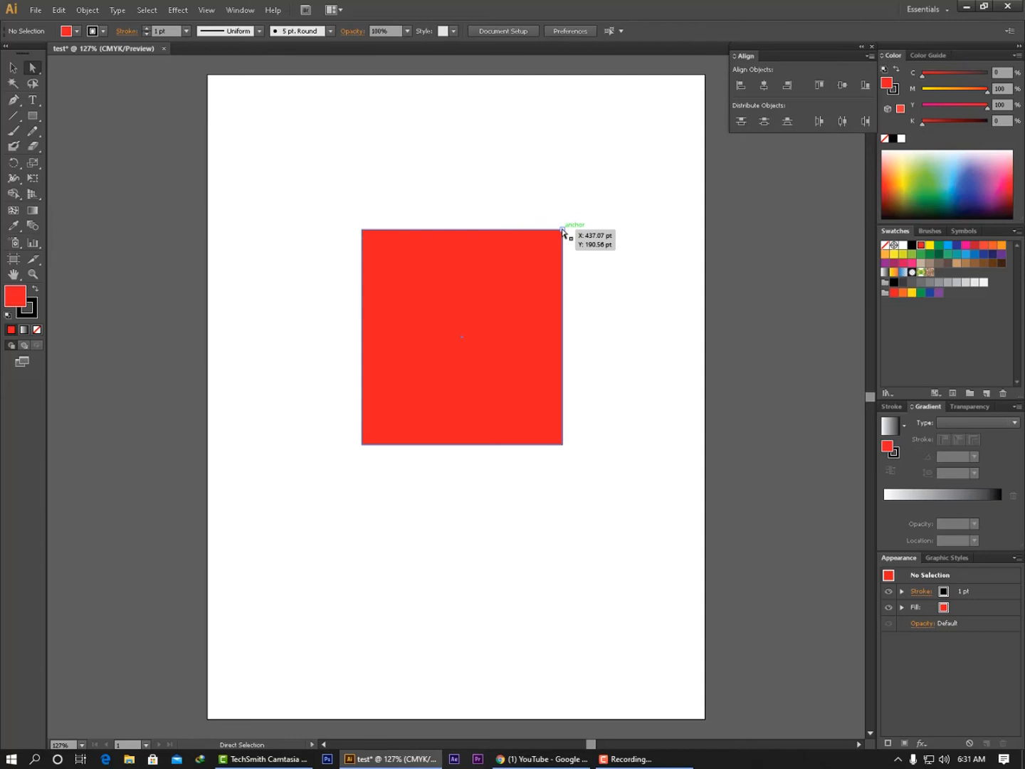
drag(563, 229, 456, 328)
click(605, 334)
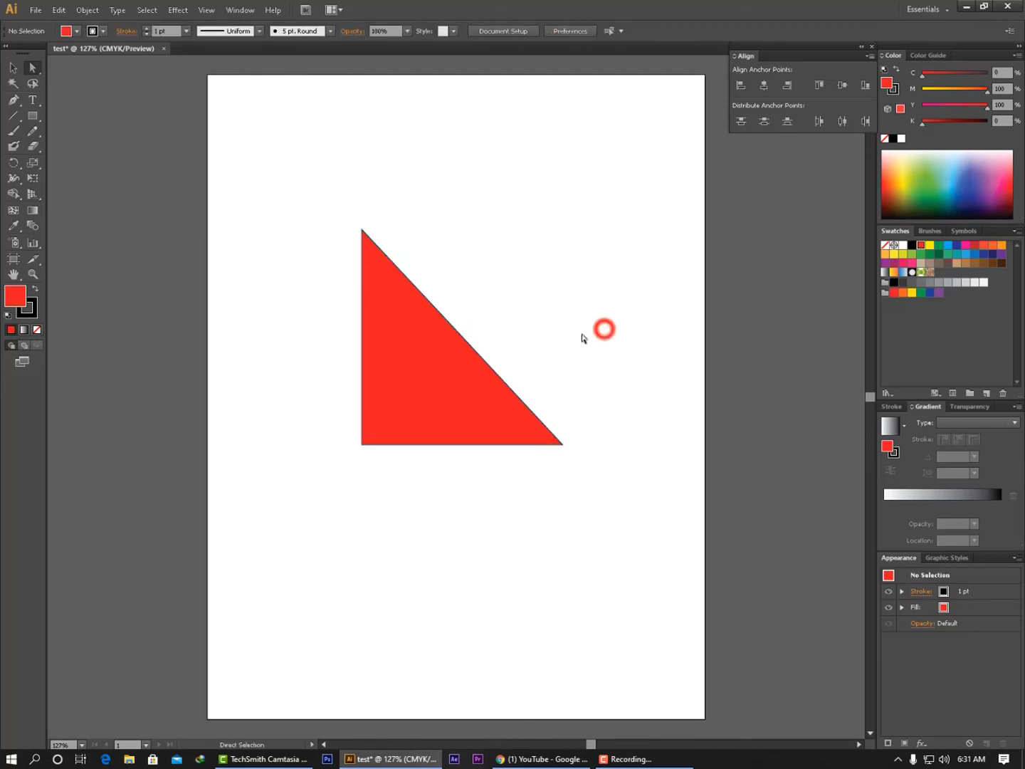
Pull the triangle's lower-right anchor point inward to form a notch and lower its upper-left anchor point
drag(565, 445, 386, 315)
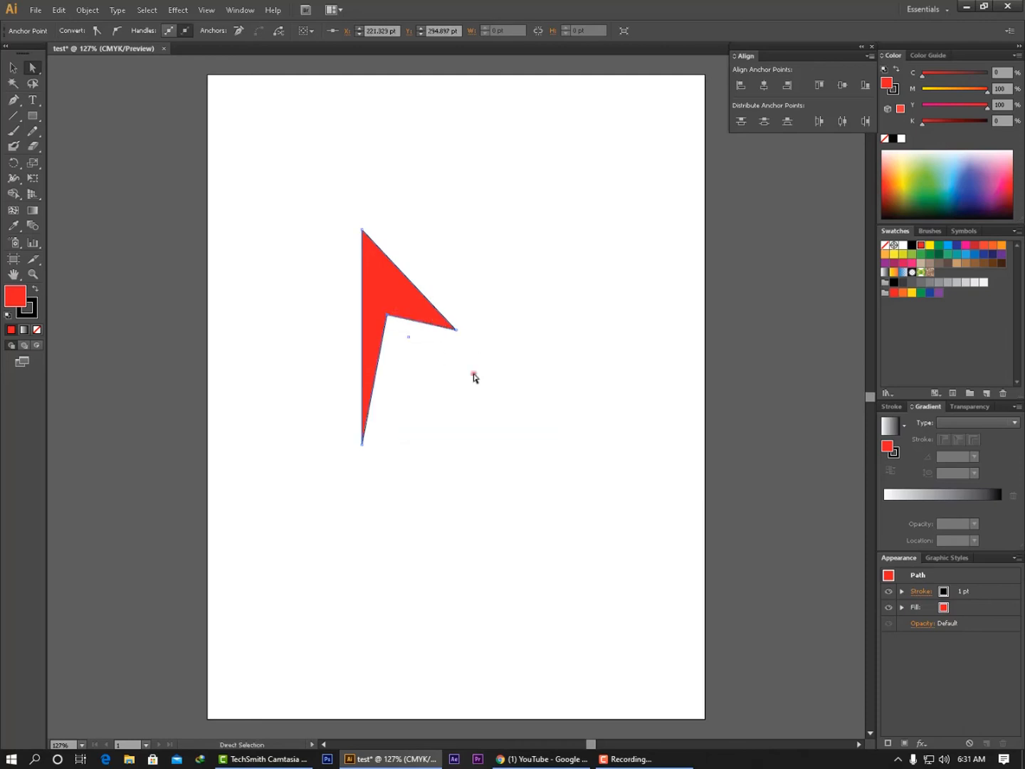
click(474, 374)
drag(363, 230, 376, 288)
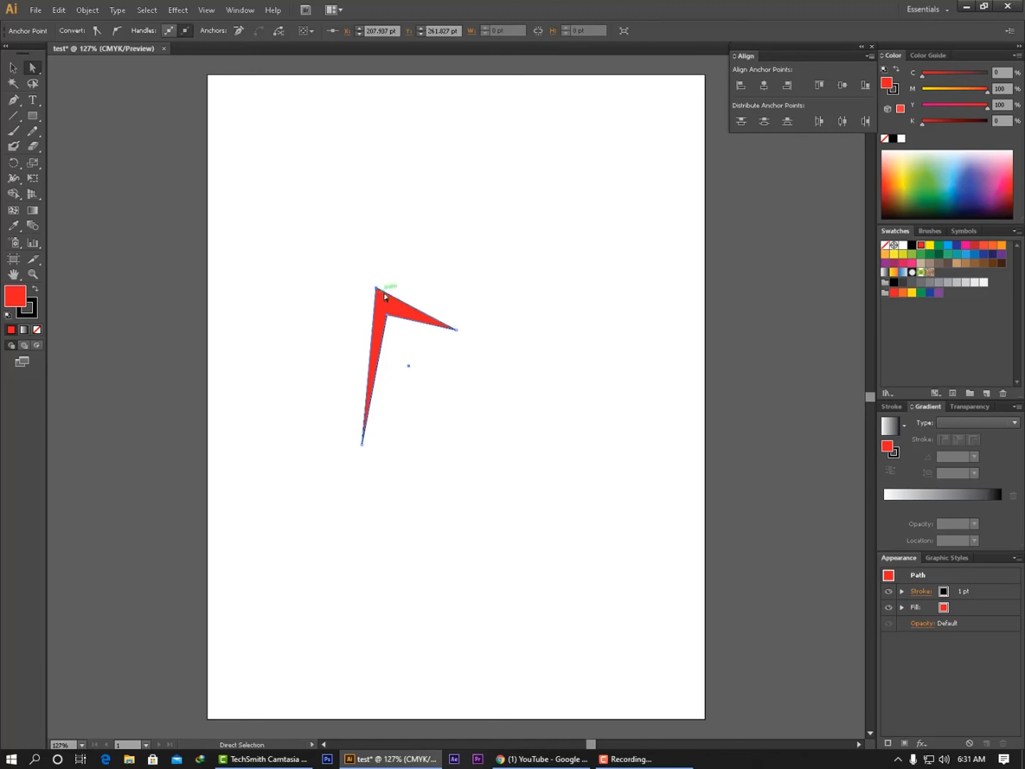
click(432, 346)
Move the lower-left anchor point far to the right, undo that move, and shift the inner notch point down and right
drag(363, 446, 629, 391)
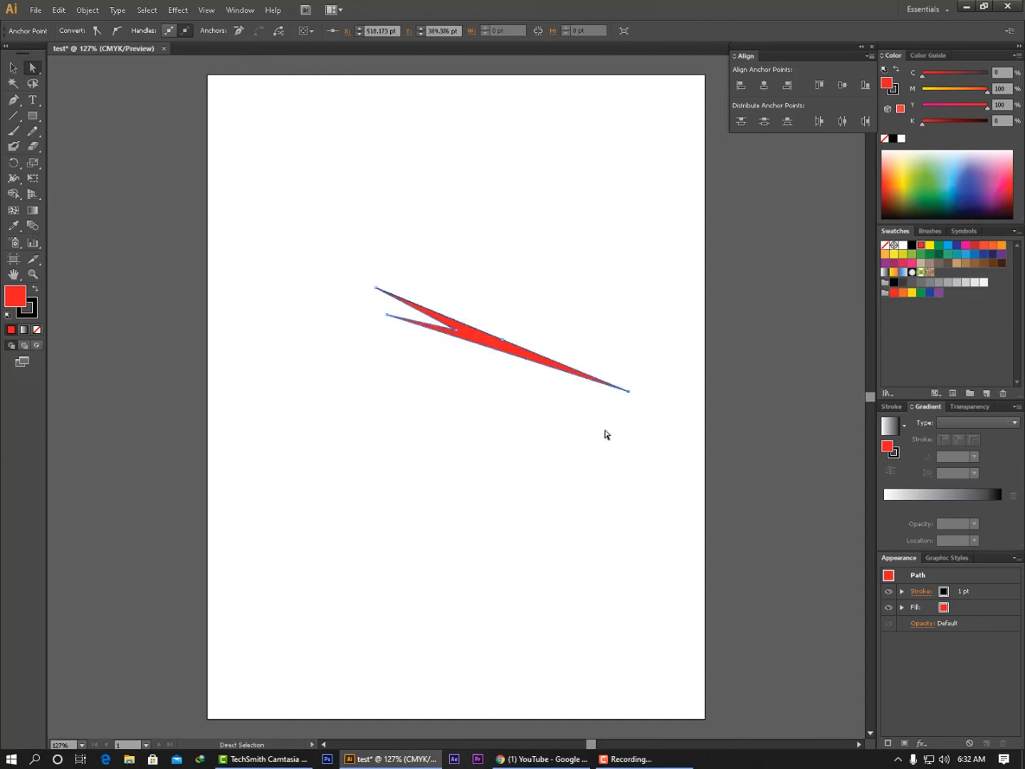
key(ctrl+z)
drag(388, 315, 413, 350)
click(498, 385)
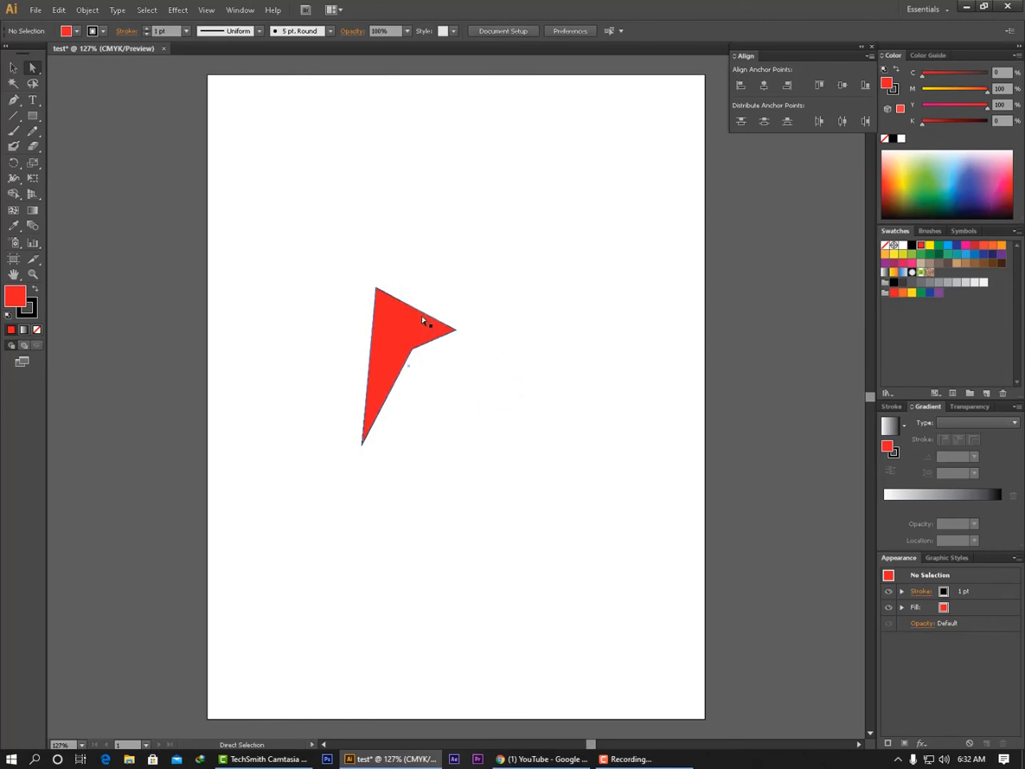
Undo the recent anchor point moves back to the triangle
key(ctrl+z)
key(ctrl+z)
key(ctrl+z)
key(ctrl+z)
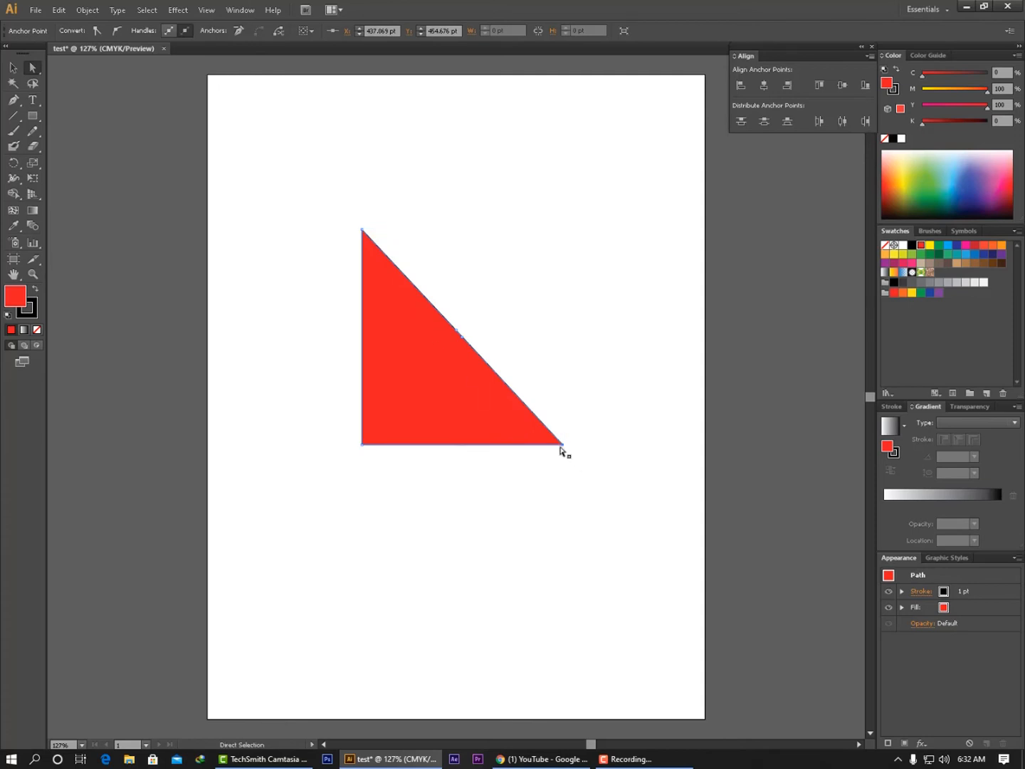
Try shifting the triangle's whole bottom edge as one segment with Direct Selection, and undo the trial moves
drag(539, 447, 594, 469)
key(ctrl+z)
key(ctrl+z)
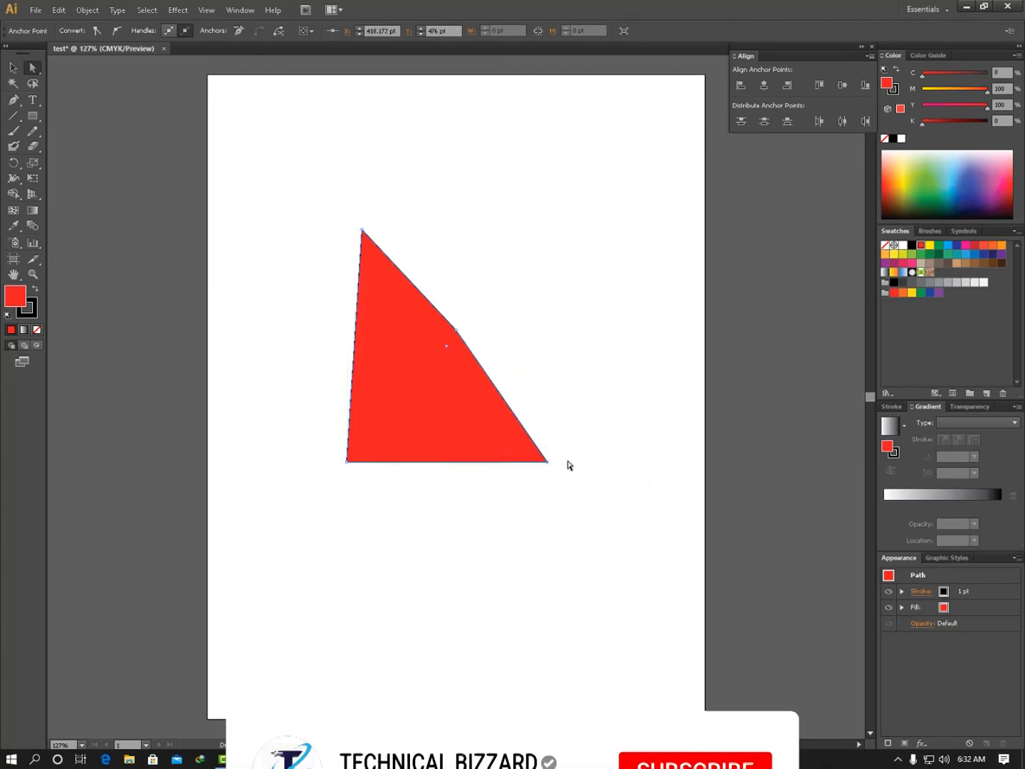
Reshape the triangle into an arrowhead by pulling in its lower-right, top and bottom anchor points with Direct Selection
drag(563, 444, 407, 329)
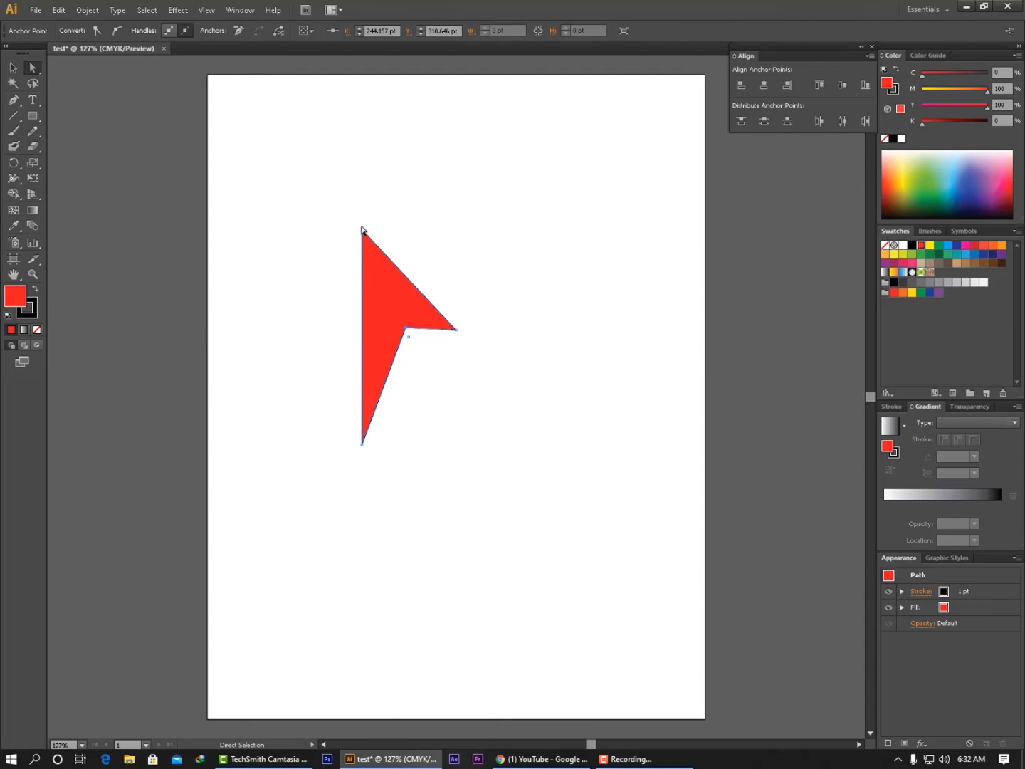
mouse_move(362, 230)
mouse_down()
mouse_move(323, 286)
mouse_move(330, 254)
mouse_move(348, 238)
mouse_up()
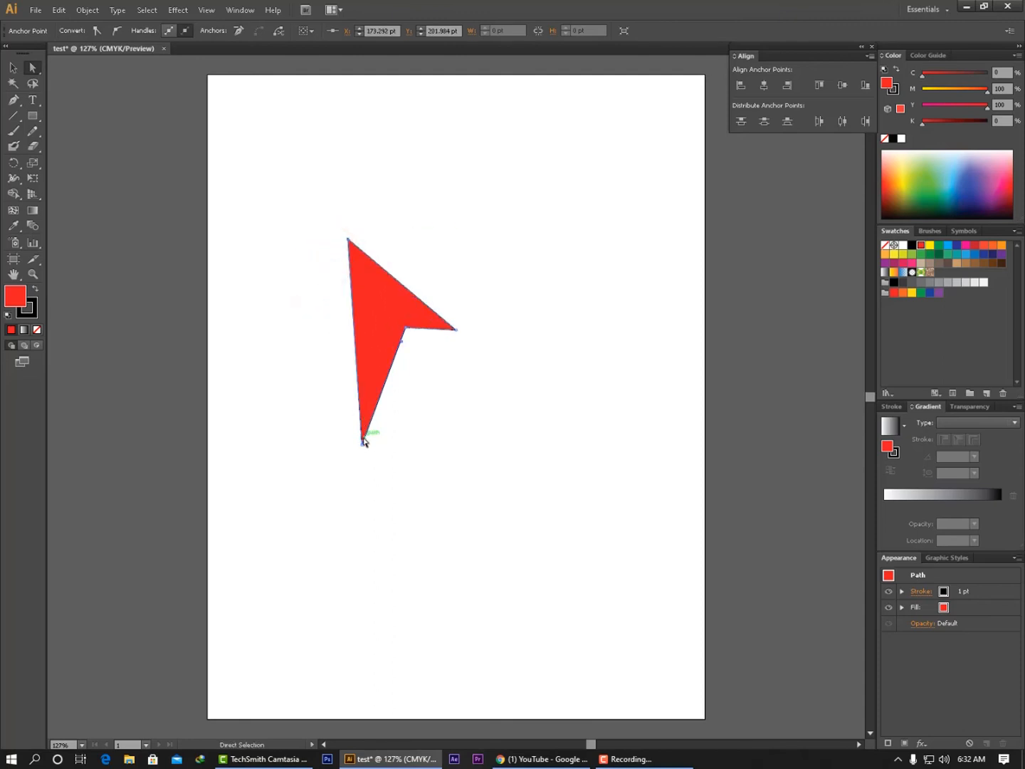
drag(363, 443, 370, 385)
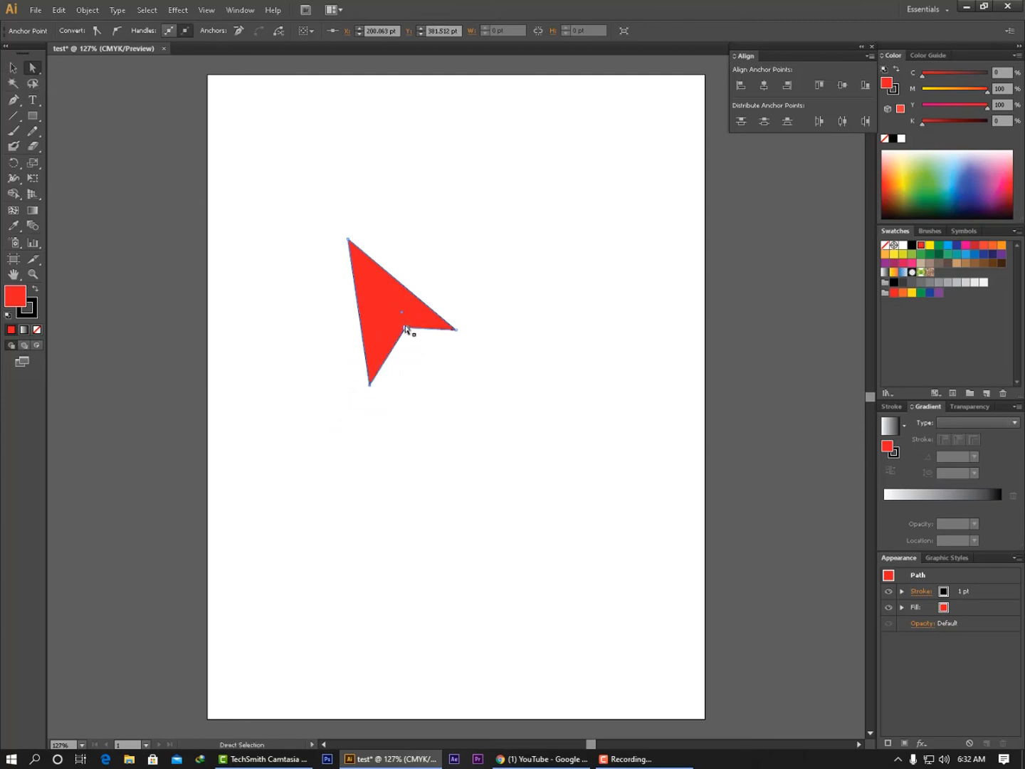
click(430, 362)
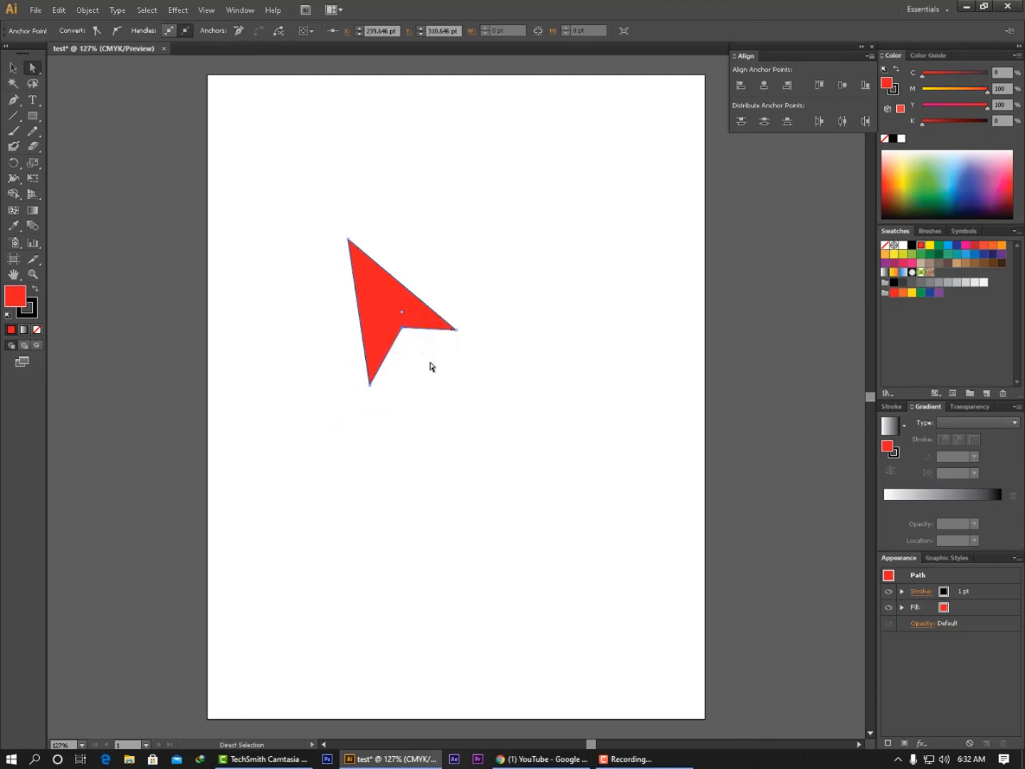
click(346, 242)
click(449, 252)
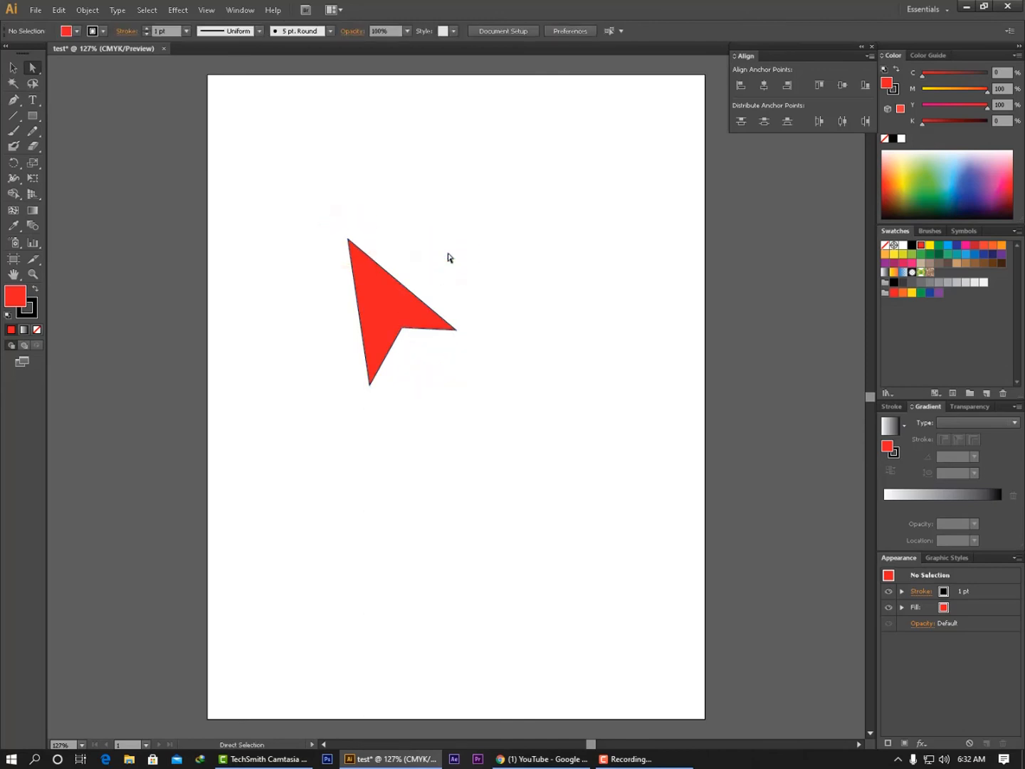
Undo the anchor point edits and earlier reshaping back to the two separate red squares
click(16, 72)
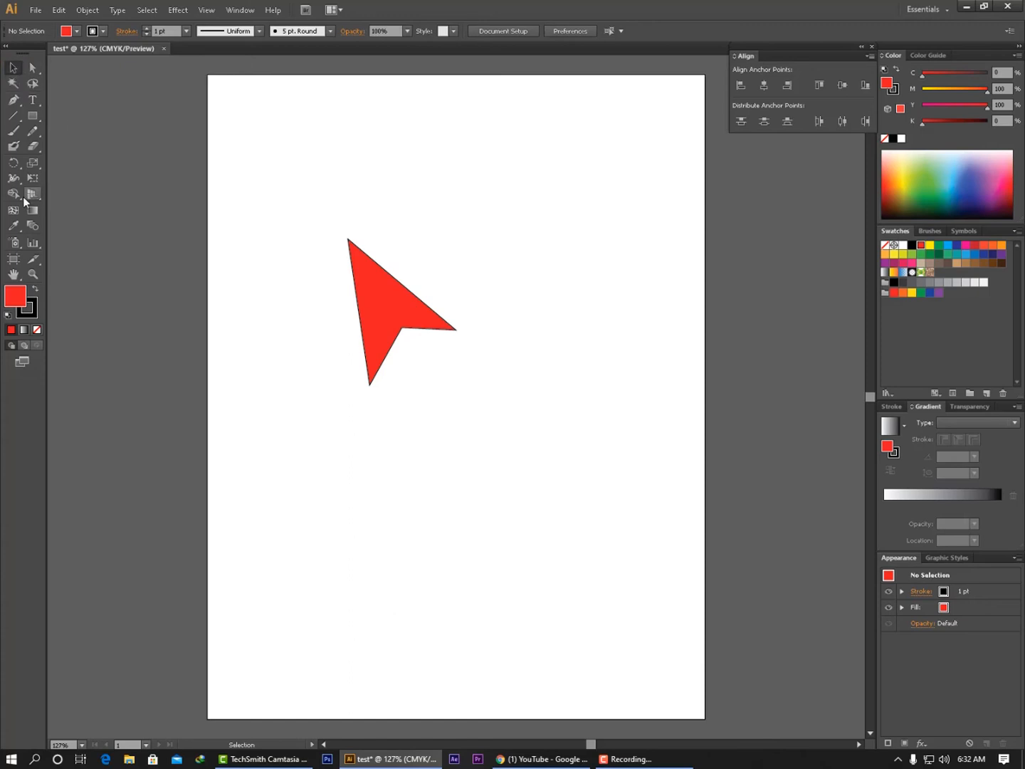
click(386, 292)
key(ctrl+z)
key(ctrl+z)
key(ctrl+z)
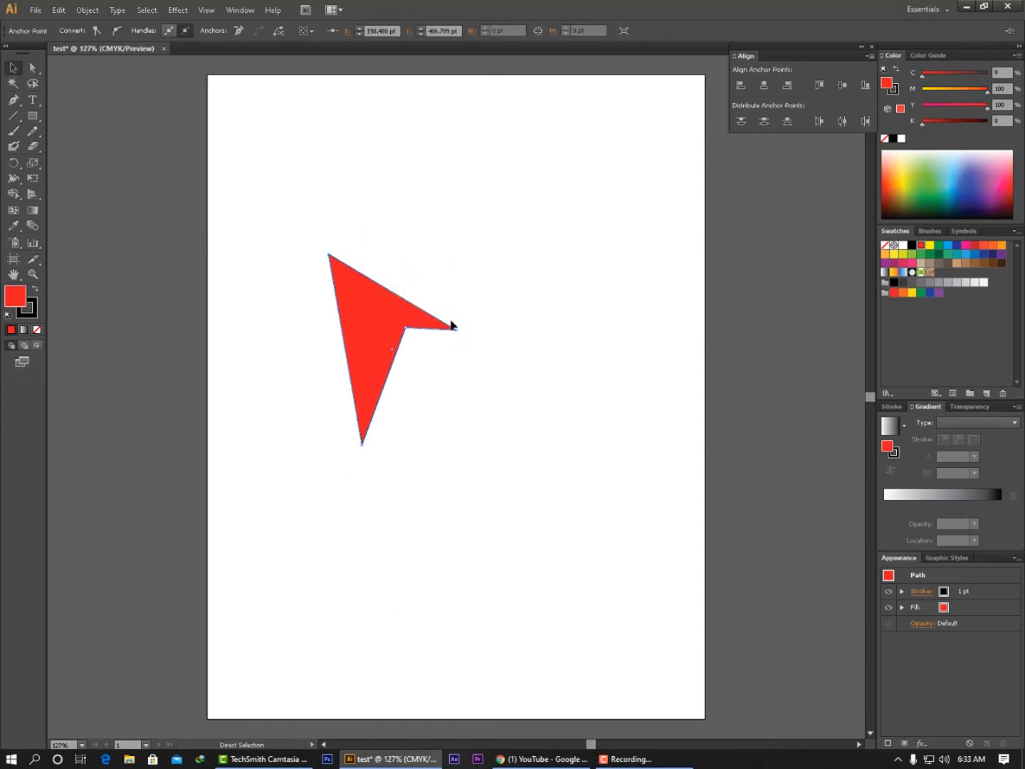
key(ctrl+z)
key(ctrl+z)
Delete the lower-left red square and move the remaining square to the middle of the artboard
click(422, 420)
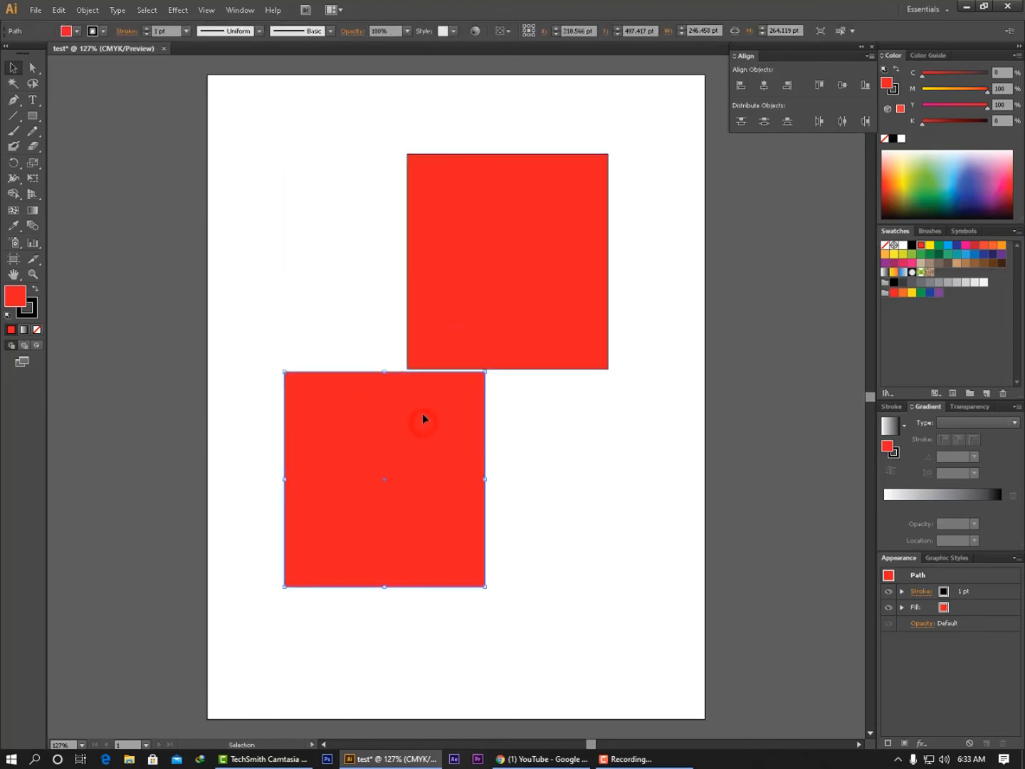
key(Delete)
click(466, 383)
drag(487, 336, 413, 439)
click(33, 116)
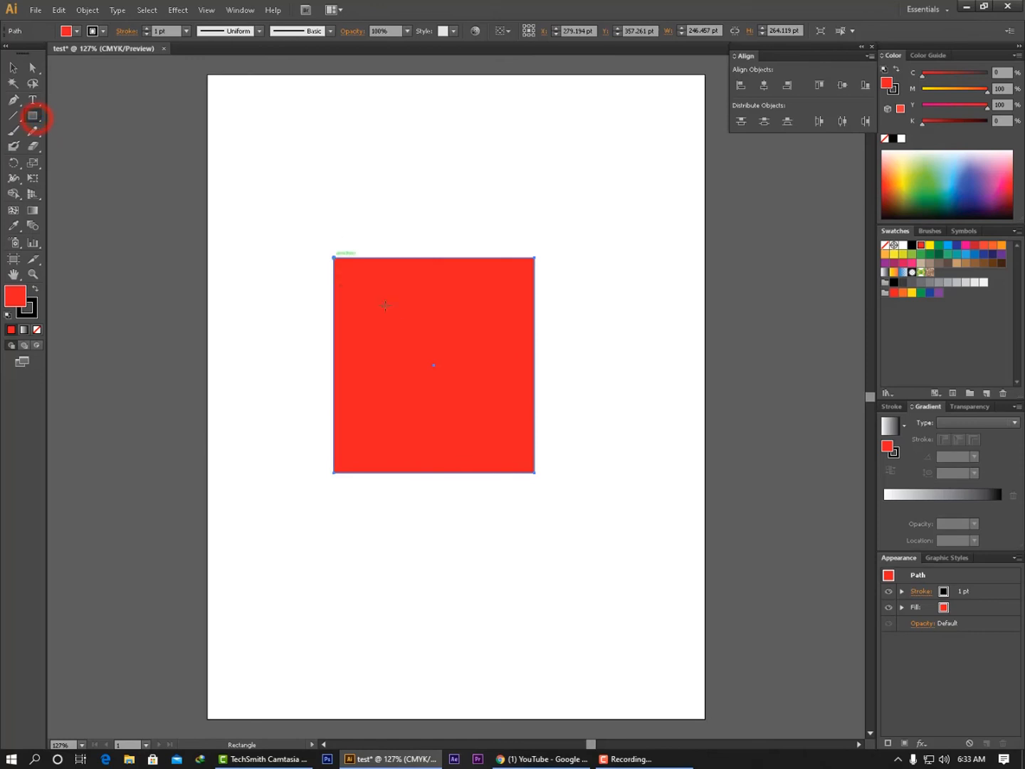
mouse_move(448, 344)
mouse_down()
mouse_move(485, 385)
mouse_move(536, 412)
mouse_move(517, 414)
mouse_up()
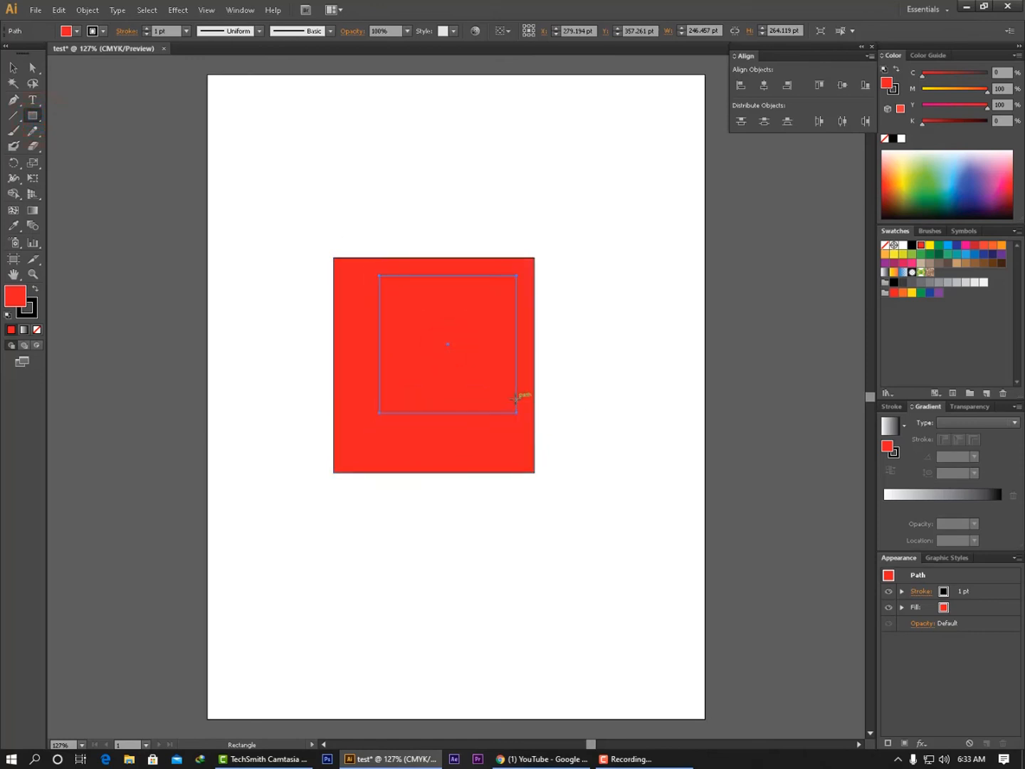
key(Delete)
Draw a circle about 246 pt across with the Ellipse tool, centred horizontally on the red square
drag(37, 121, 91, 131)
drag(32, 116, 108, 148)
drag(434, 357, 533, 434)
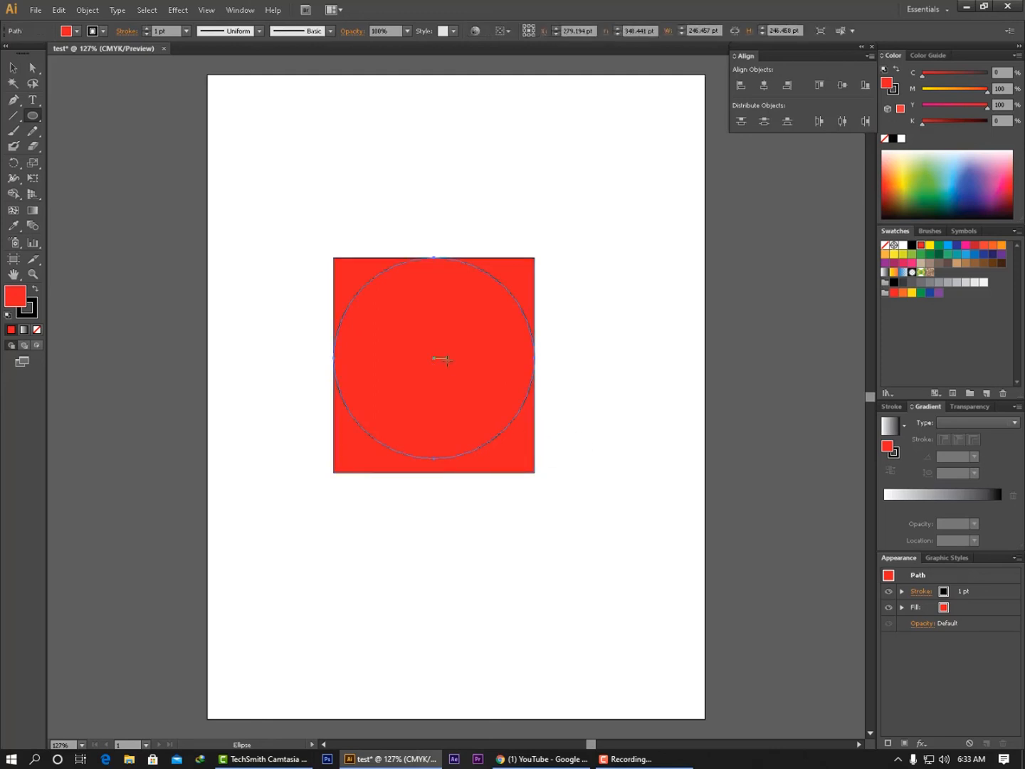
Move the circle over the square's right side and stretch its height to about 264 pt to match the square
key(v)
drag(419, 353, 497, 373)
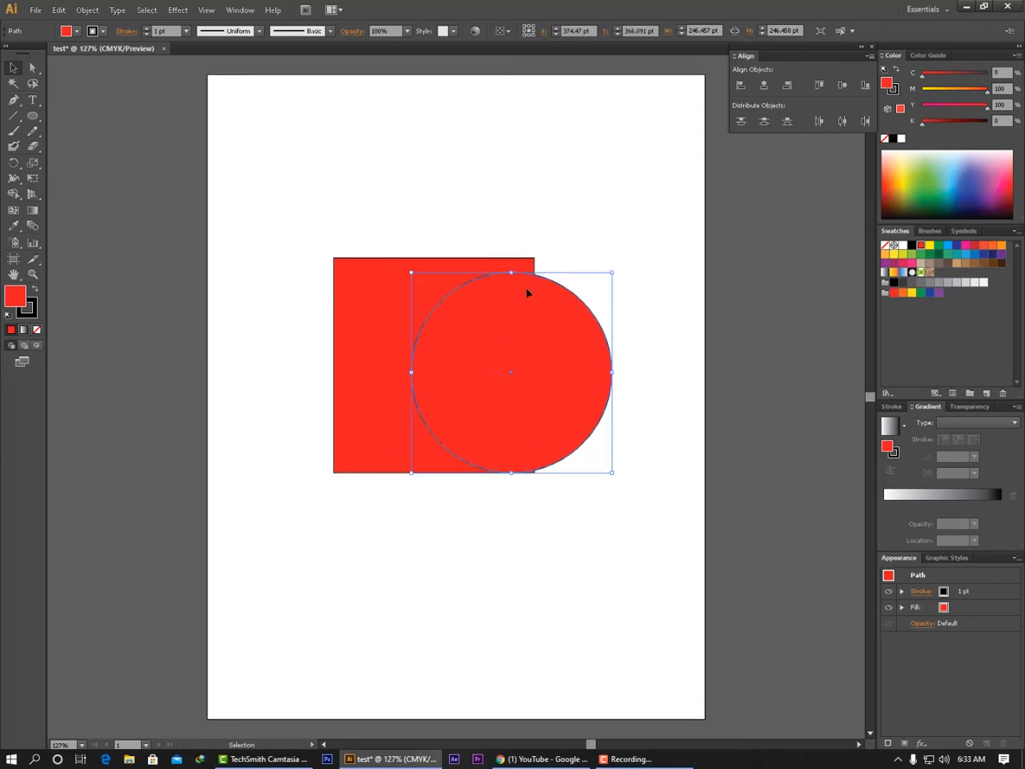
drag(511, 272, 515, 259)
drag(511, 474, 511, 474)
click(581, 493)
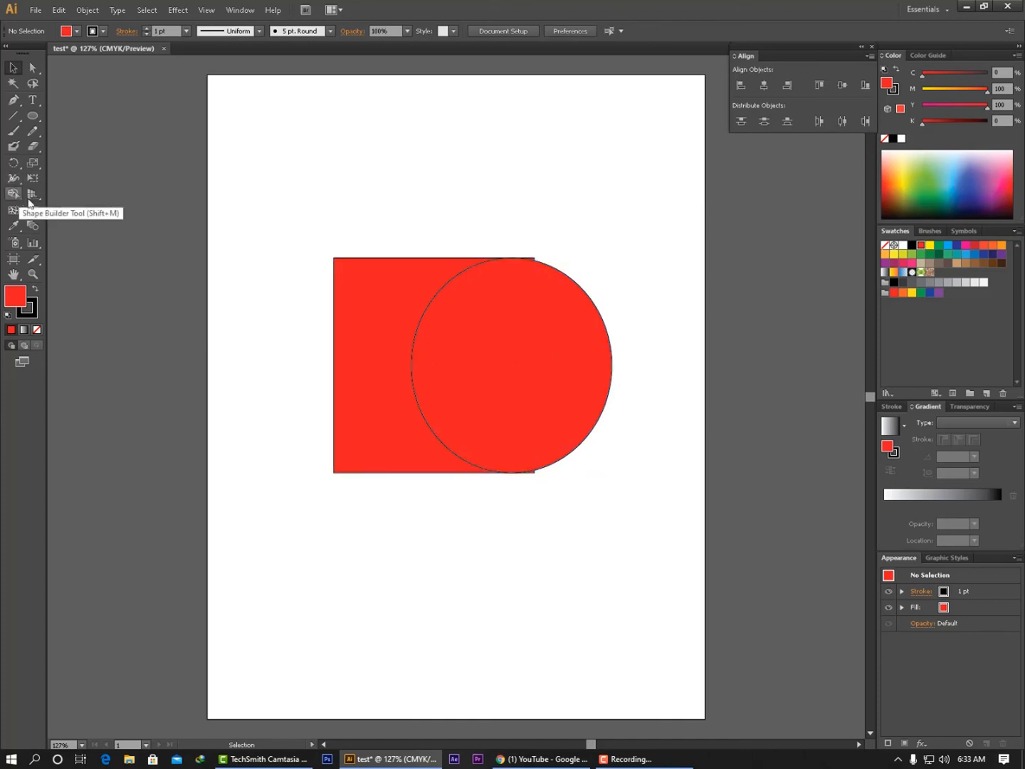
Shift the square and ellipse slightly left together, and delete the square so only the ellipse is left
drag(229, 232, 589, 394)
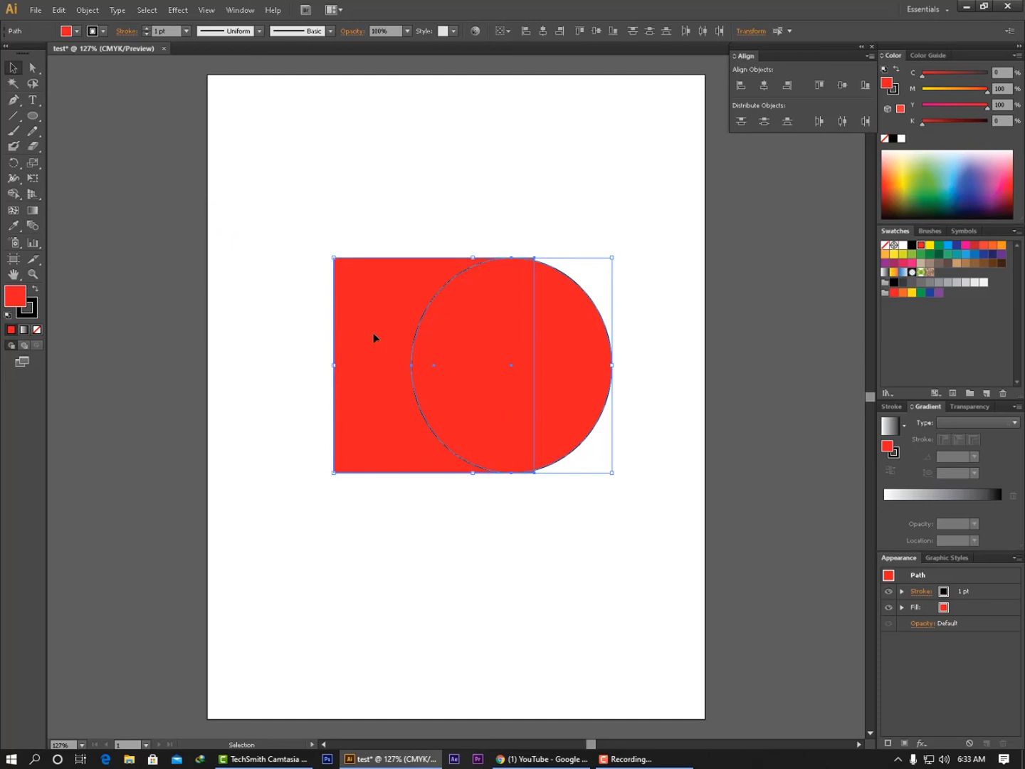
drag(374, 333, 356, 406)
click(363, 516)
click(331, 343)
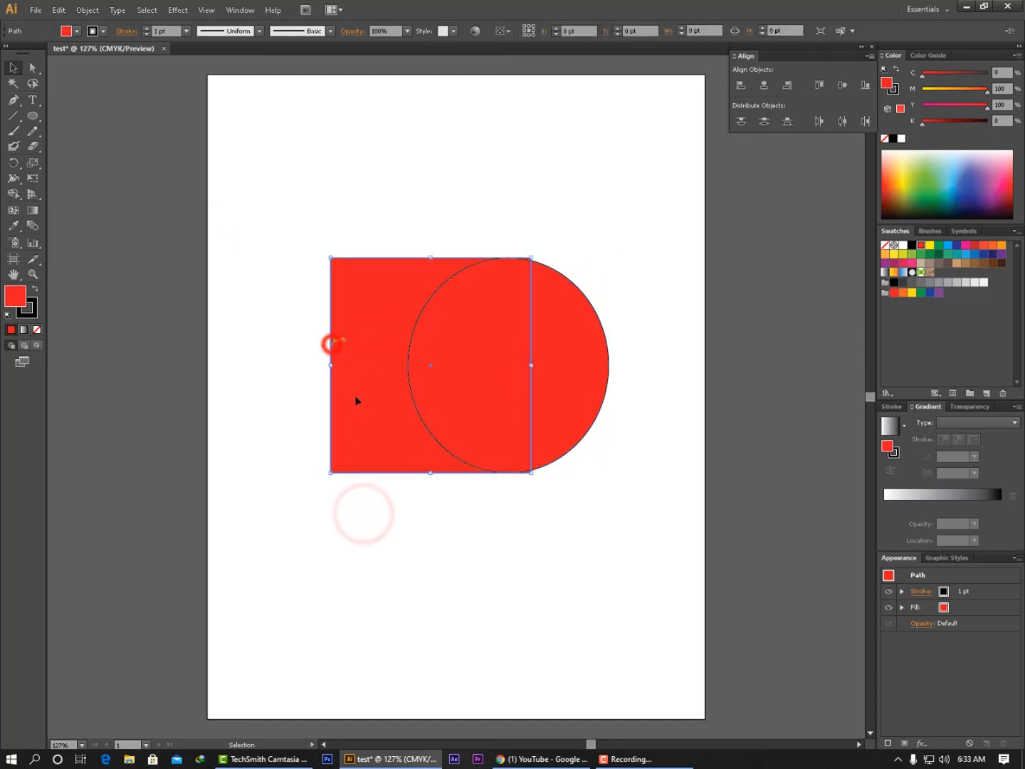
key(Delete)
Move the ellipse left, duplicate it with a slight offset to the right, and fill the front copy black
drag(553, 383, 451, 387)
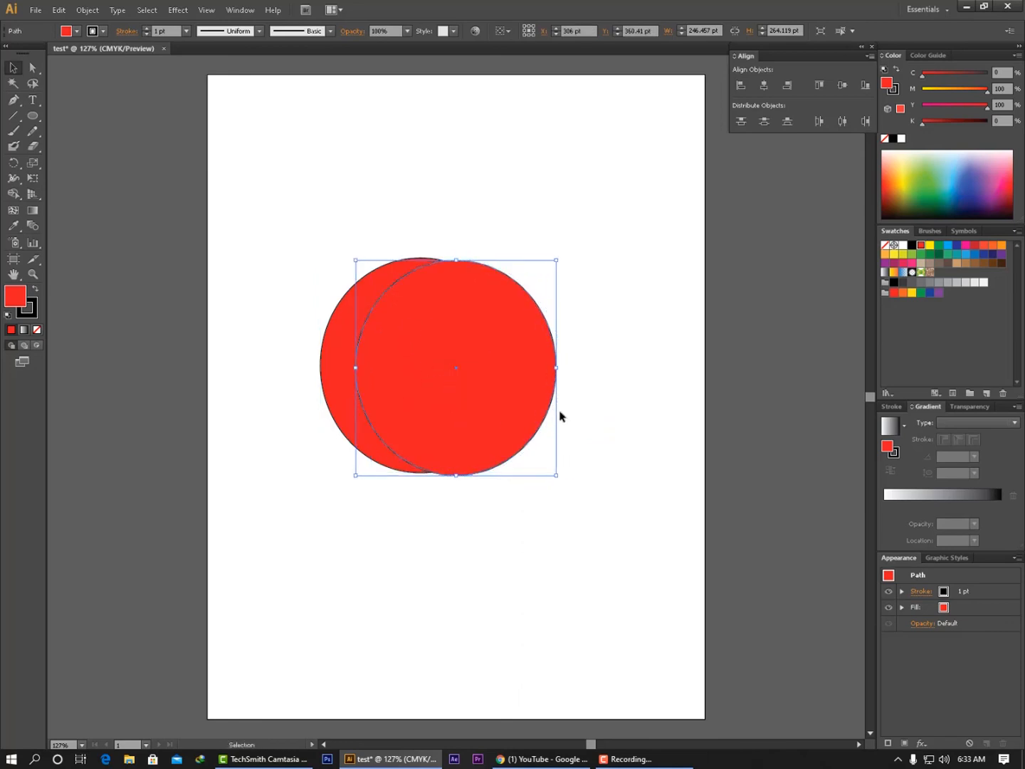
click(605, 427)
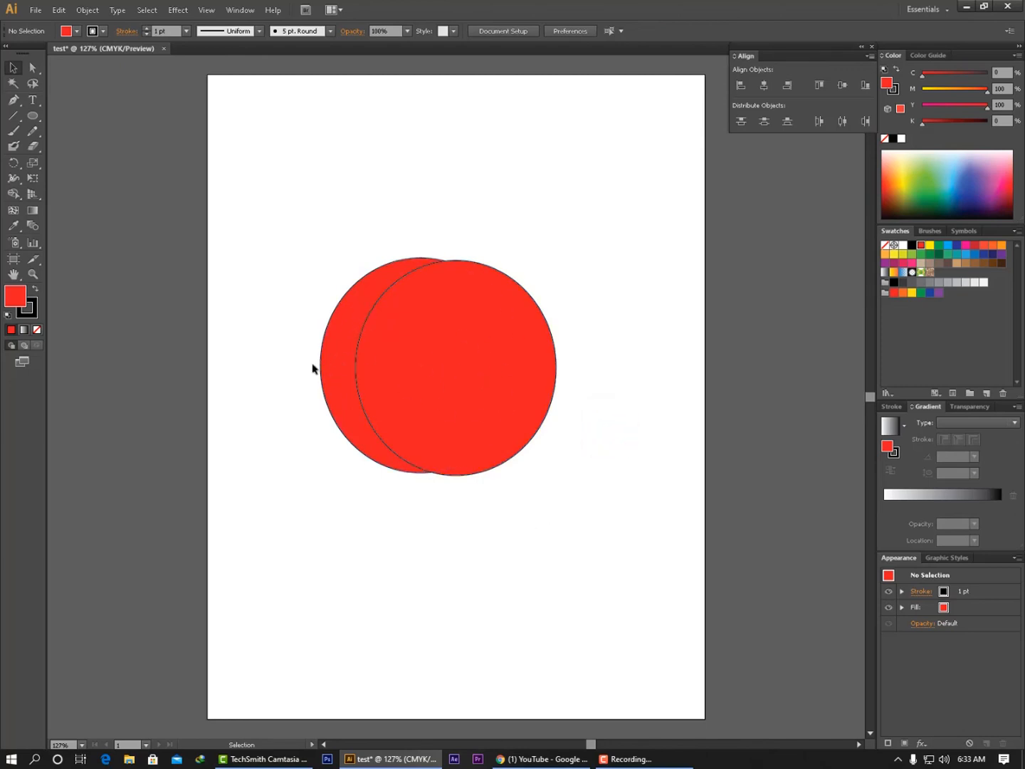
click(535, 365)
click(893, 140)
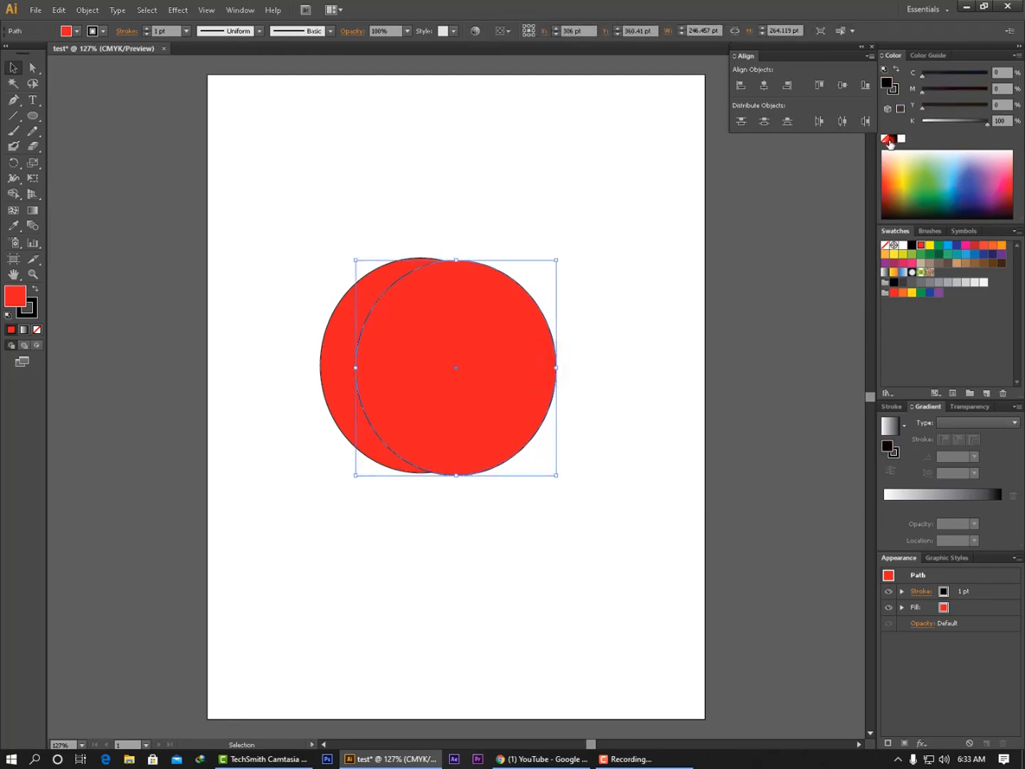
click(715, 299)
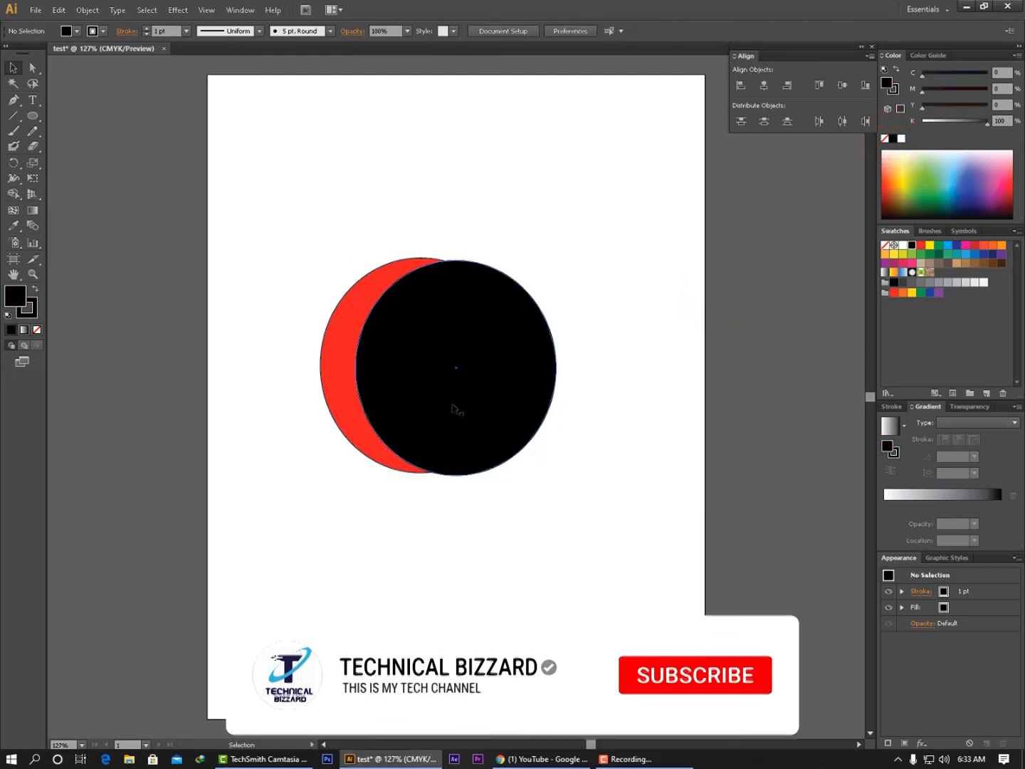
Subtract the black ellipse's area with Shape Builder to leave a red crescent, and move the crescent slightly right
drag(613, 473, 285, 240)
click(14, 194)
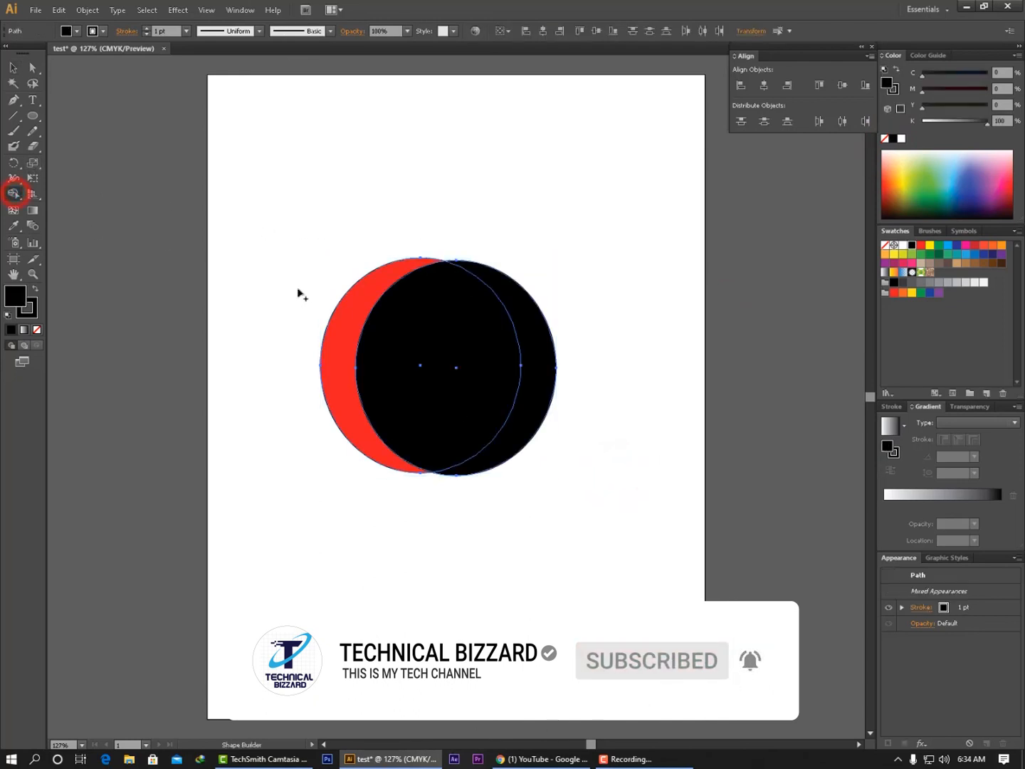
drag(590, 363, 477, 349)
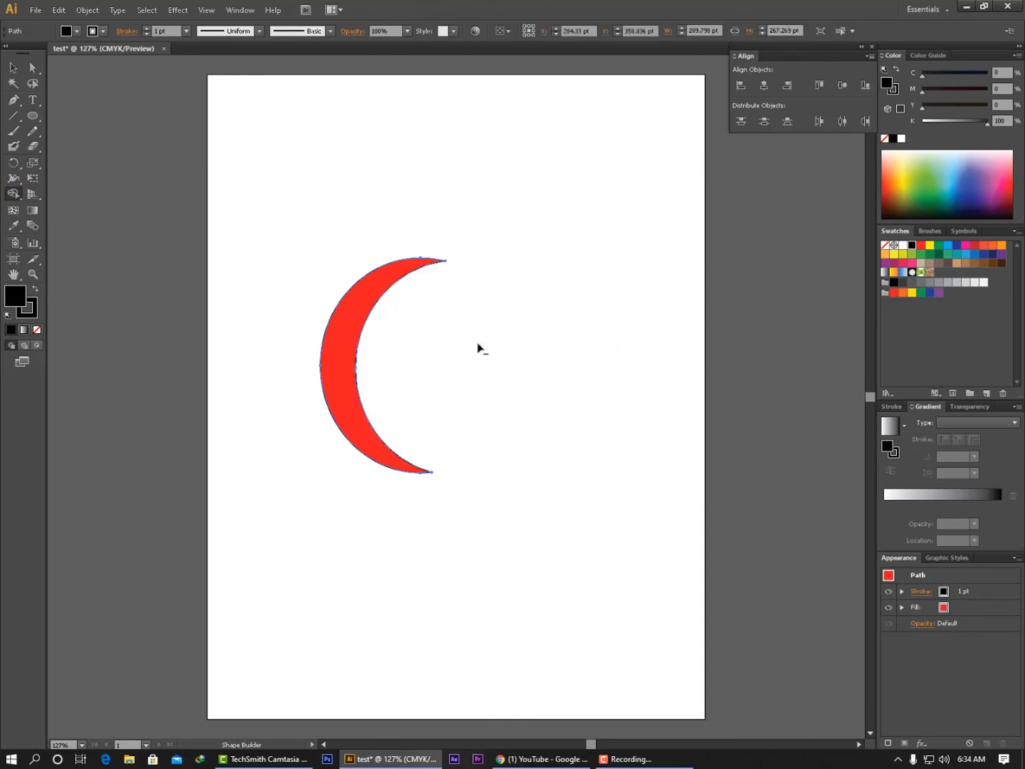
key(v)
click(563, 349)
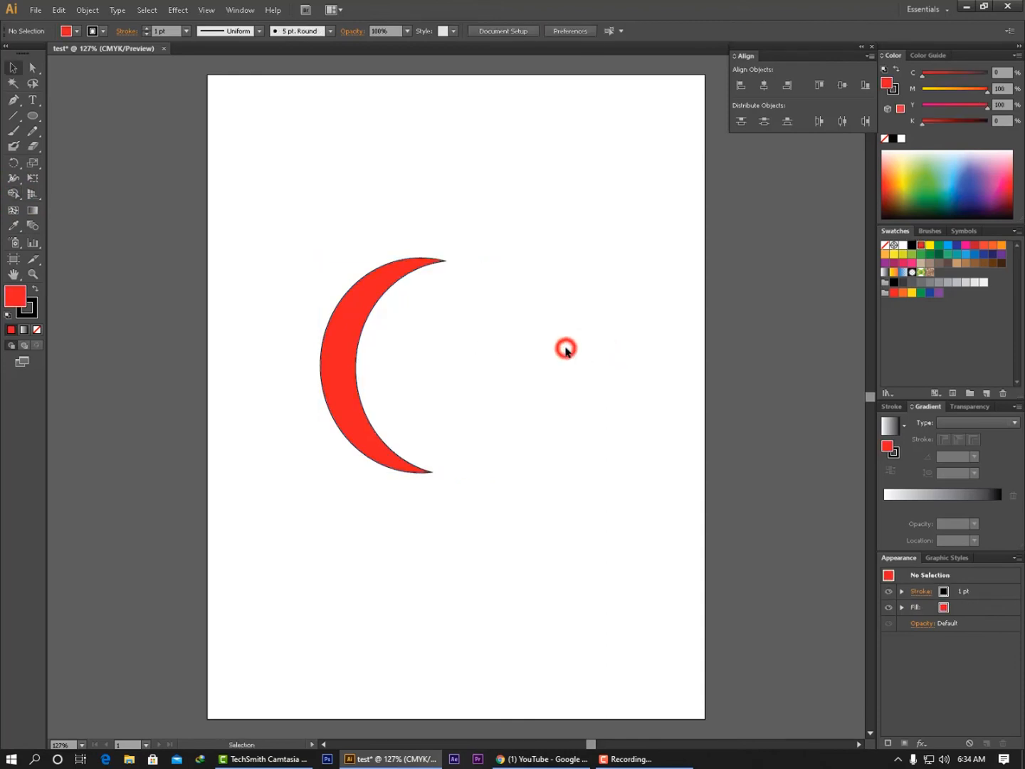
drag(342, 349, 385, 353)
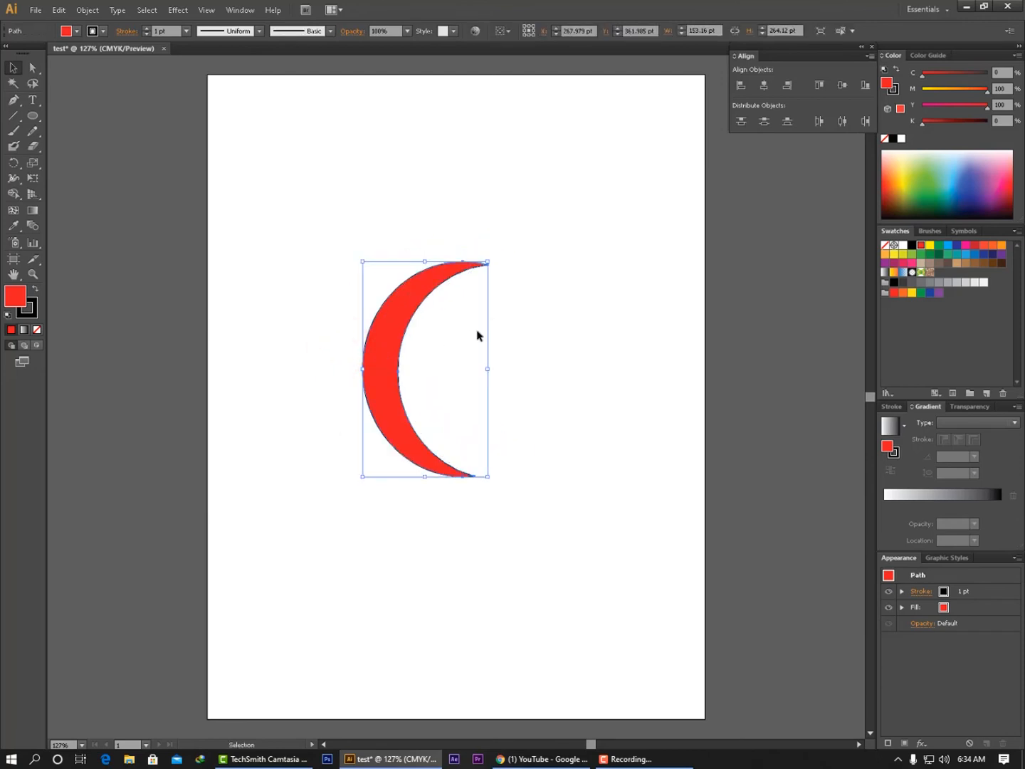
click(564, 334)
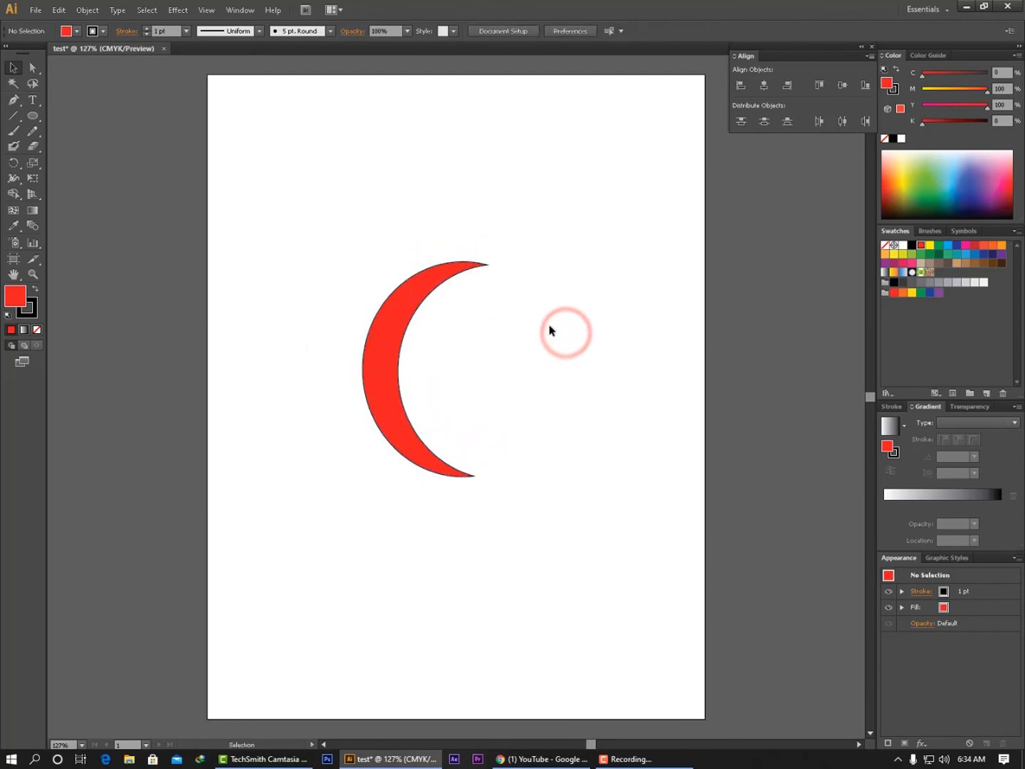